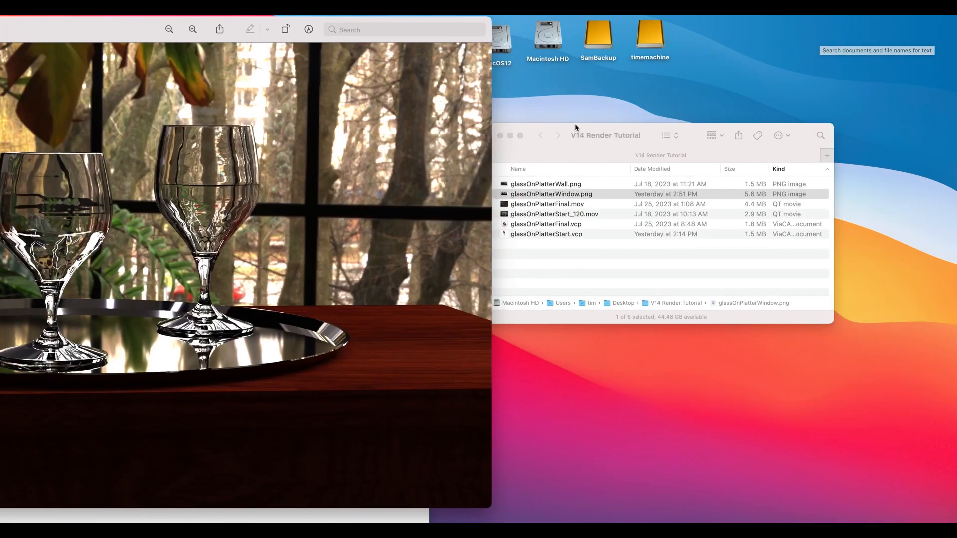
View the rendered image glassOnPlatterWall.png from the V14 Render Tutorial folder and close it.
{"action": "left_click", "coordinate": [578, 131]}
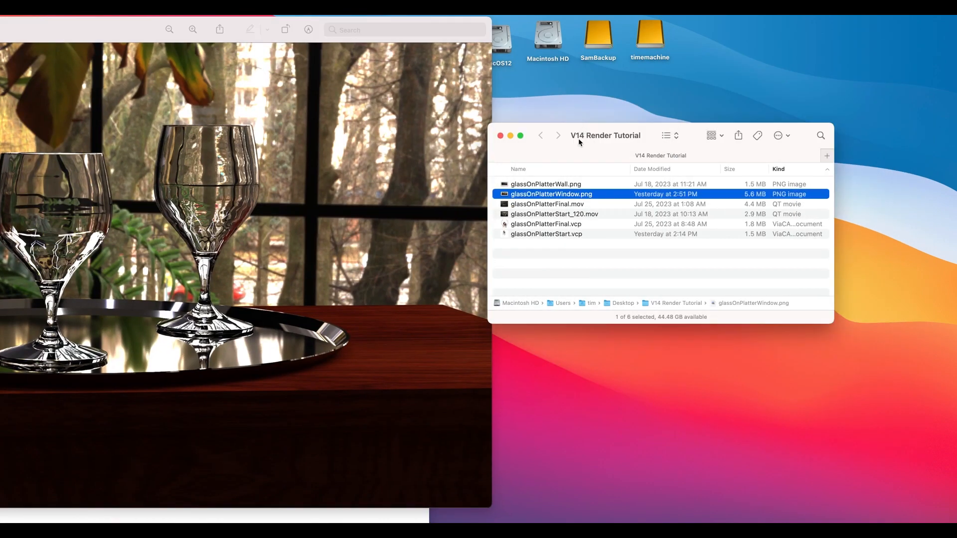
{"action": "double_click", "coordinate": [560, 184]}
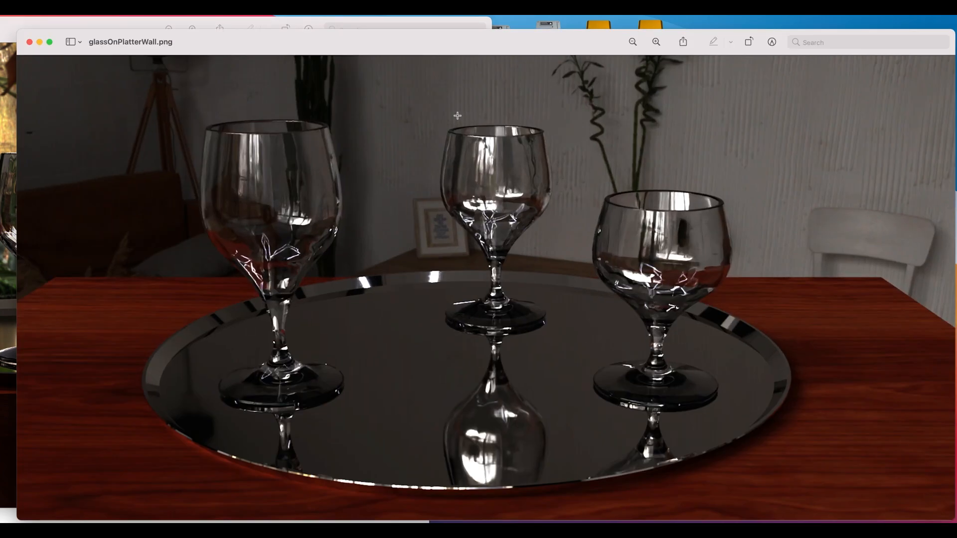
{"action": "left_click", "coordinate": [29, 42]}
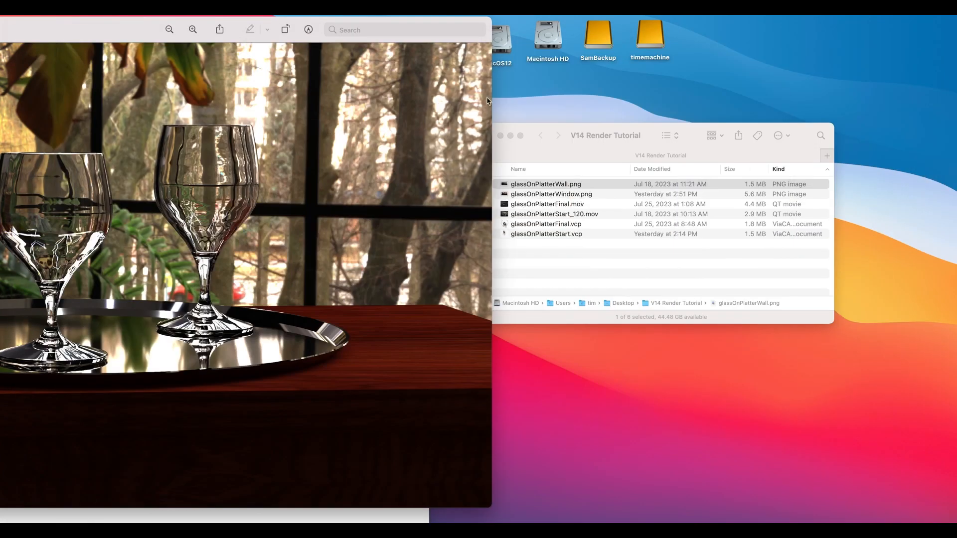
{"action": "left_click", "coordinate": [556, 126]}
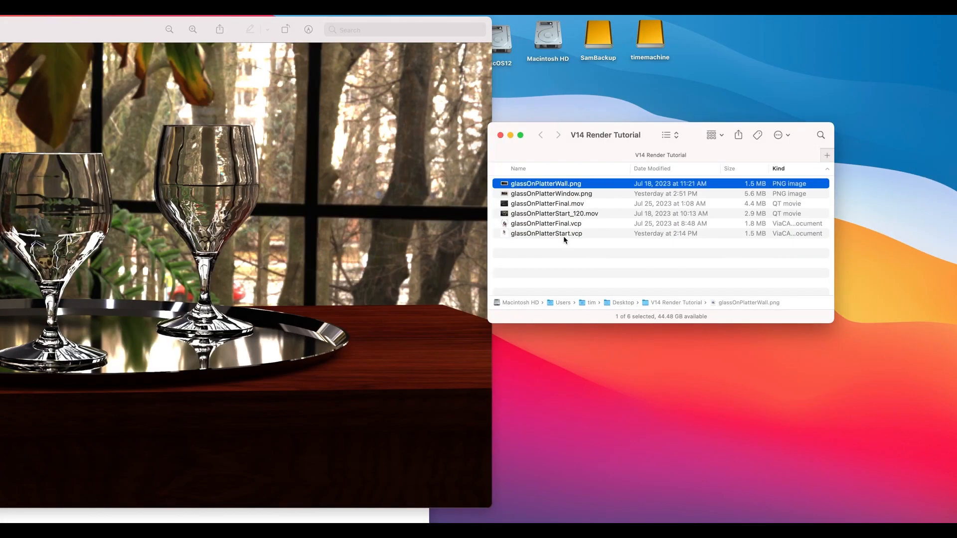
Open glassOnPlatterStart_120.mov, scrub through the first part of the animation and quit QuickTime Player.
{"action": "left_click", "coordinate": [563, 234]}
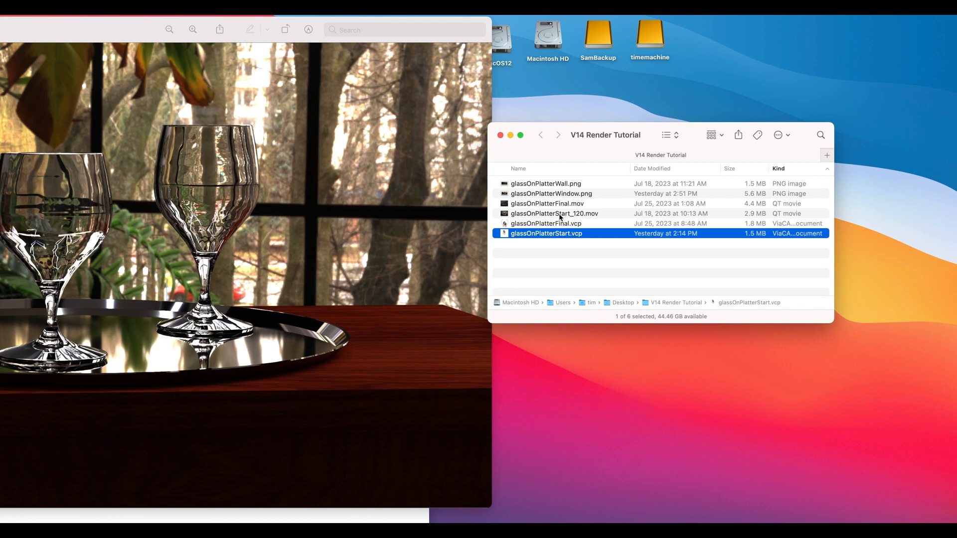
{"action": "double_click", "coordinate": [559, 214]}
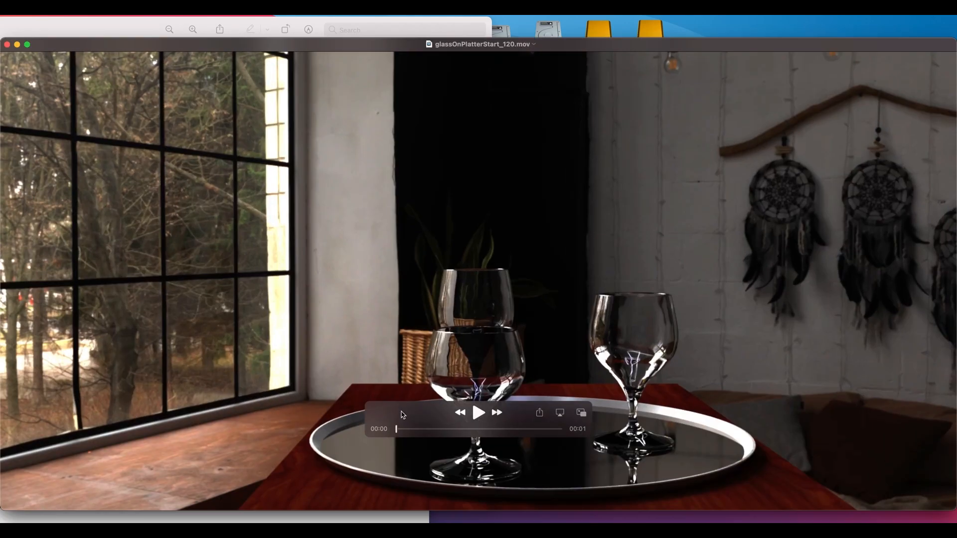
{"action": "mouse_move", "coordinate": [397, 429]}
{"action": "left_mouse_down"}
{"action": "mouse_move", "coordinate": [548, 432]}
{"action": "mouse_move", "coordinate": [413, 427]}
{"action": "left_mouse_up"}
{"action": "left_click", "coordinate": [59, 7]}
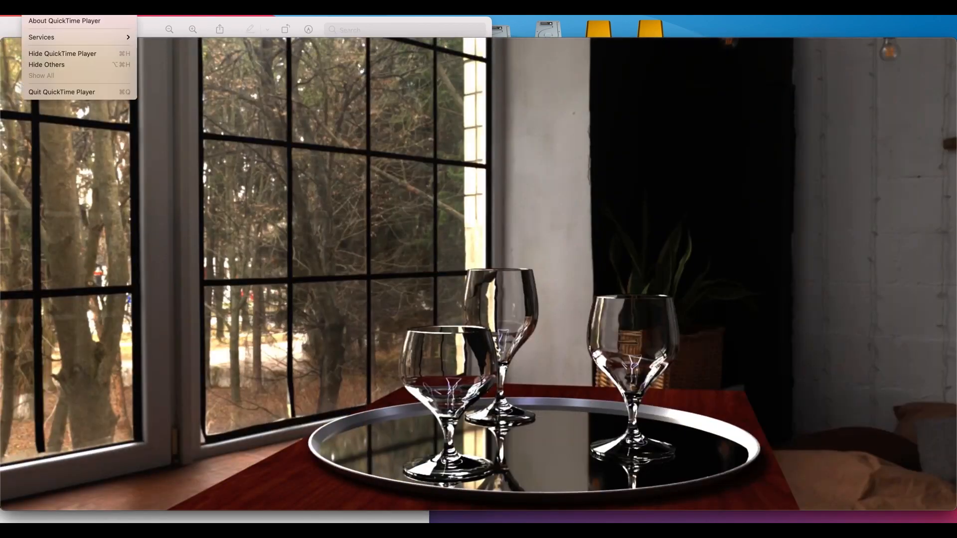
{"action": "left_click", "coordinate": [57, 91]}
Bring the glassOnPlatterWindow.png image window fully into view and close it.
{"action": "left_click_drag", "start_coordinate": [123, 28], "coordinate": [244, 28]}
{"action": "left_click_drag", "start_coordinate": [79, 28], "coordinate": [149, 27]}
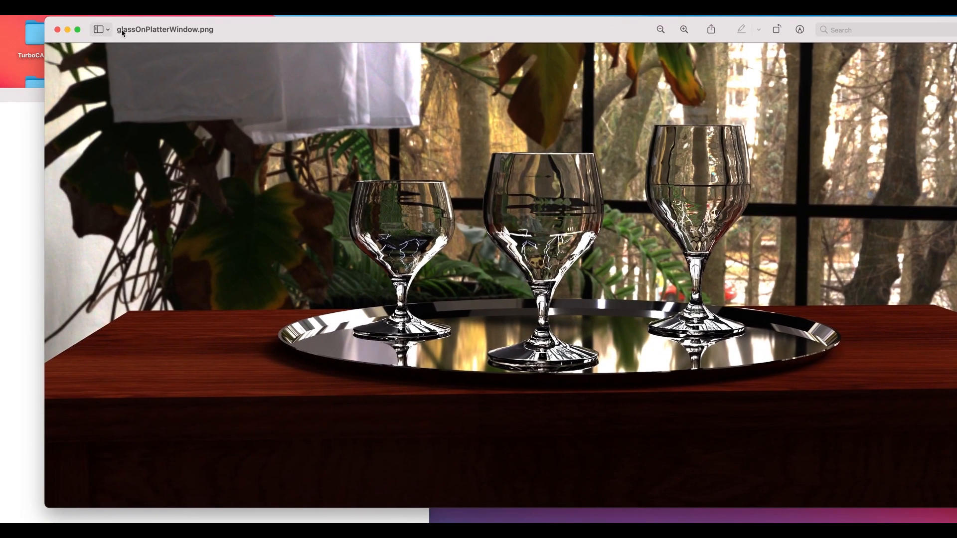
{"action": "left_click", "coordinate": [57, 31]}
Launch ViaCAD from the desktop with an empty drawing.
{"action": "left_click", "coordinate": [124, 115]}
{"action": "double_click", "coordinate": [132, 97]}
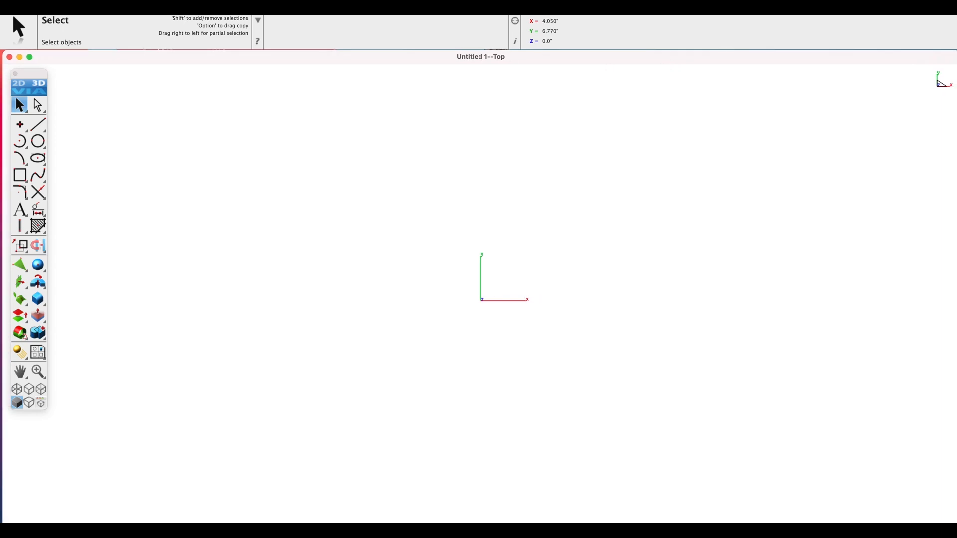
{"action": "left_click", "coordinate": [38, 7]}
{"action": "left_click", "coordinate": [50, 19]}
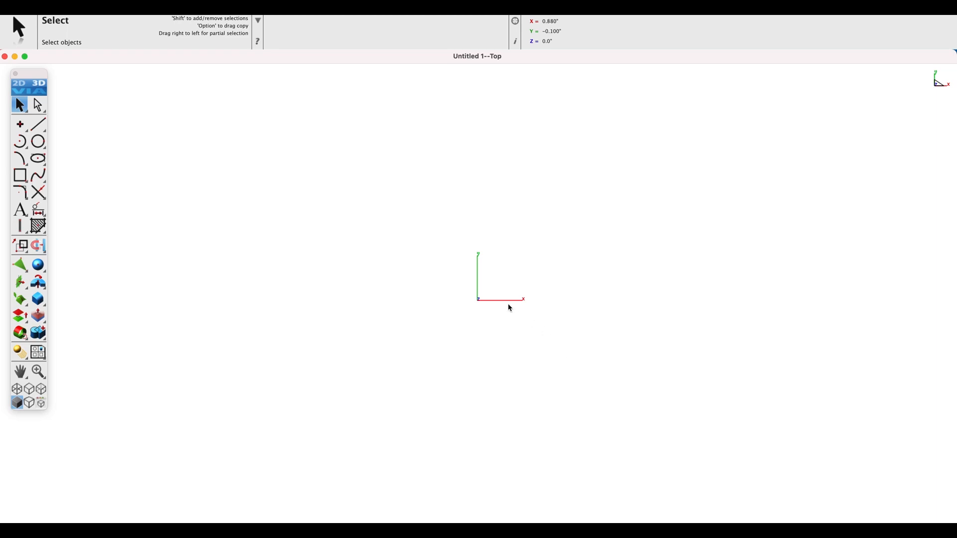
Show the Concept Explorer and set it to collapse to the top.
{"action": "left_click", "coordinate": [321, 11]}
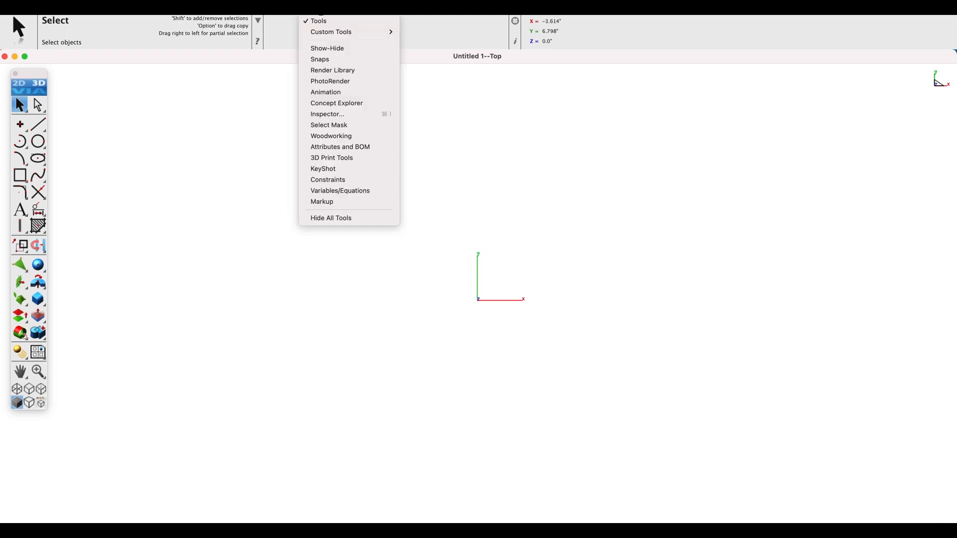
{"action": "left_click", "coordinate": [342, 103]}
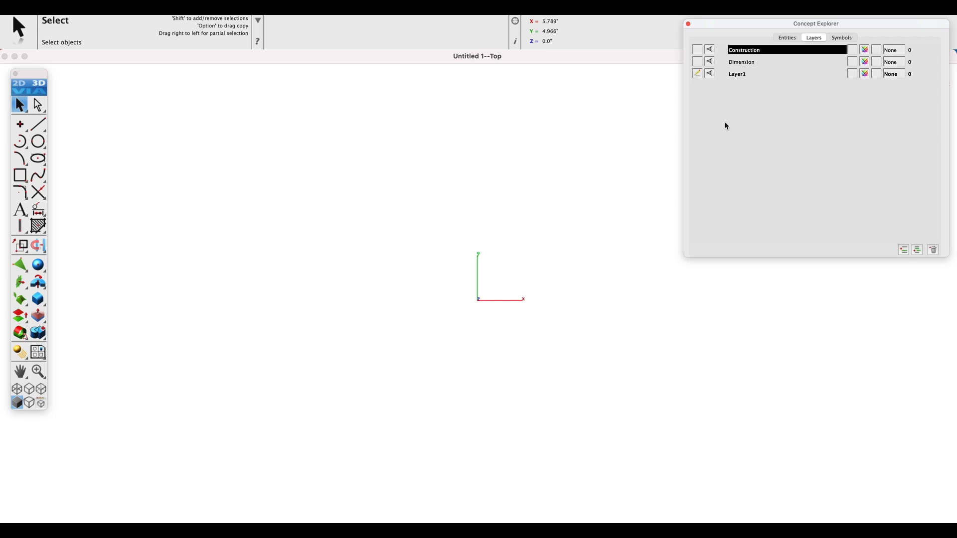
{"action": "right_click", "coordinate": [746, 26]}
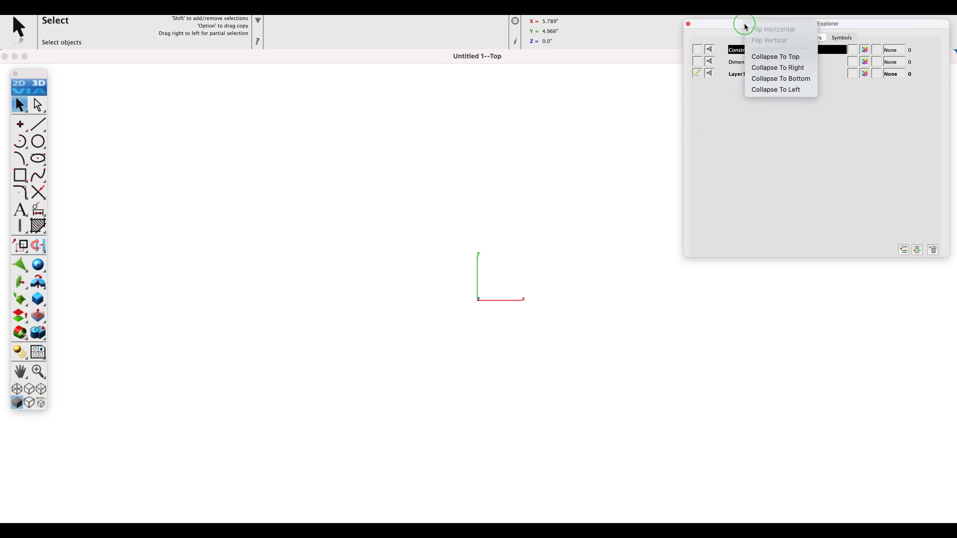
{"action": "left_click", "coordinate": [775, 57]}
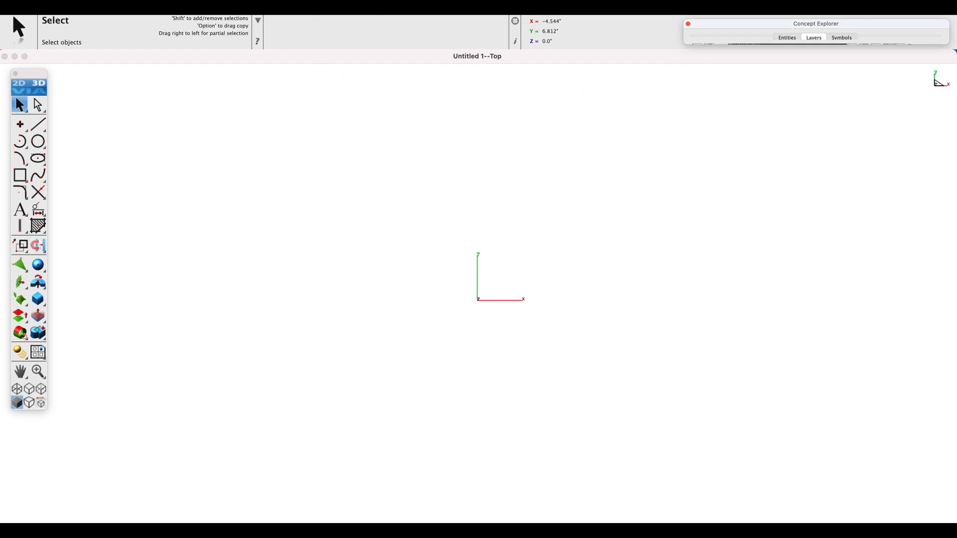
Show the PhotoRender tool palette and place it beside the Concept Explorer.
{"action": "right_click", "coordinate": [300, 18]}
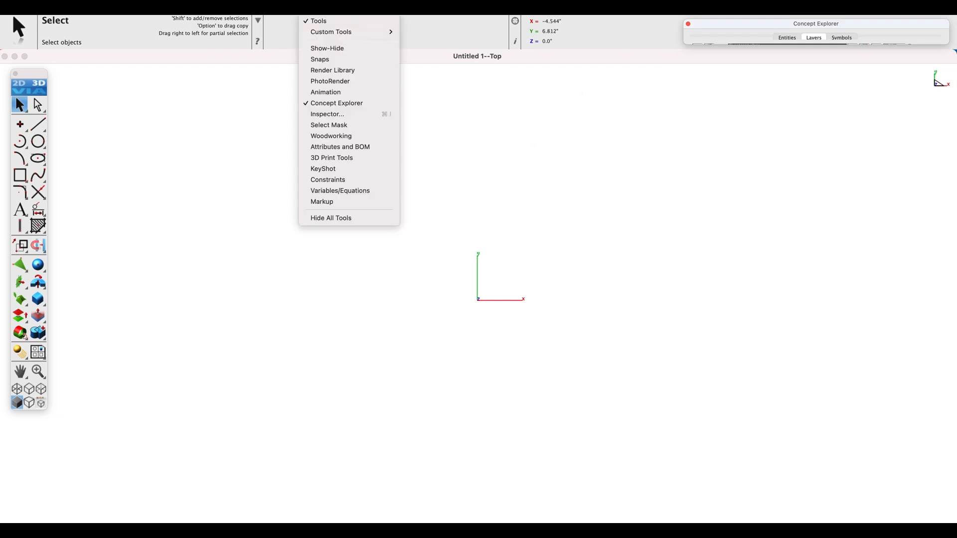
{"action": "left_click", "coordinate": [344, 82]}
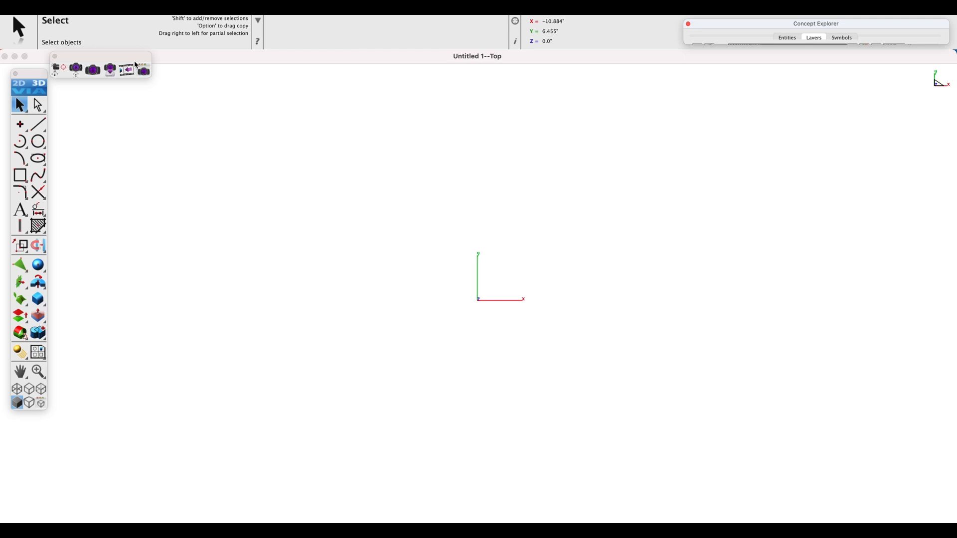
{"action": "left_click_drag", "start_coordinate": [312, 74], "coordinate": [648, 27]}
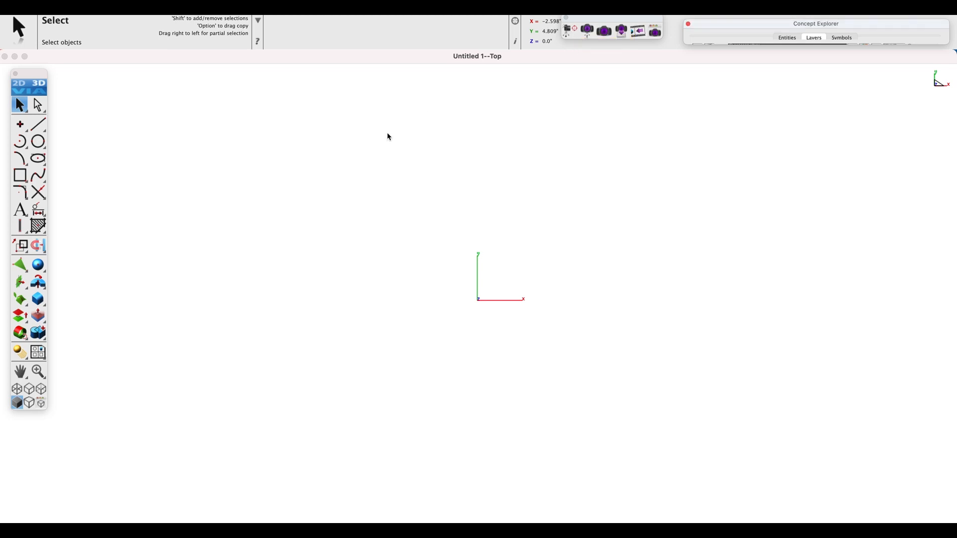
Open the recent file glassOnPlatterStart.vcp.
{"action": "left_click", "coordinate": [79, 7]}
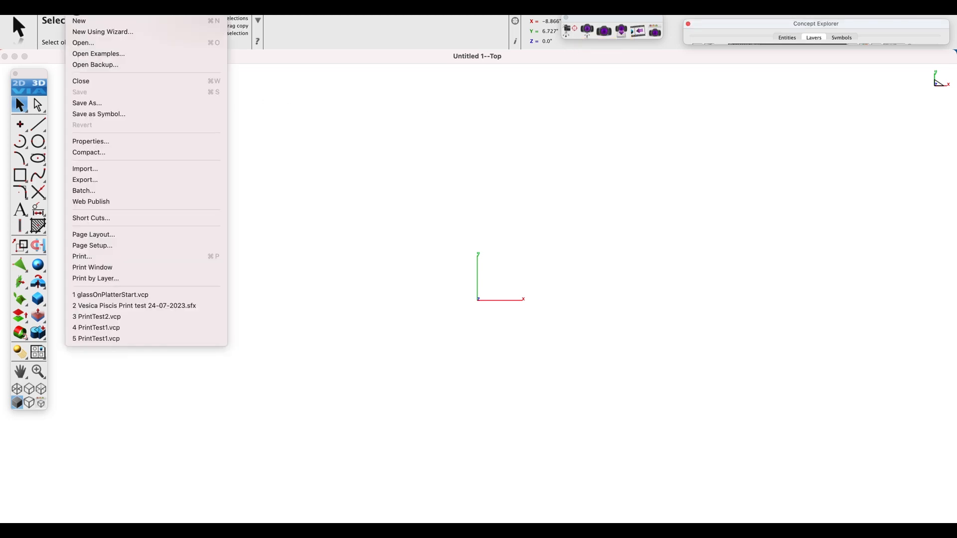
{"action": "left_click", "coordinate": [130, 296]}
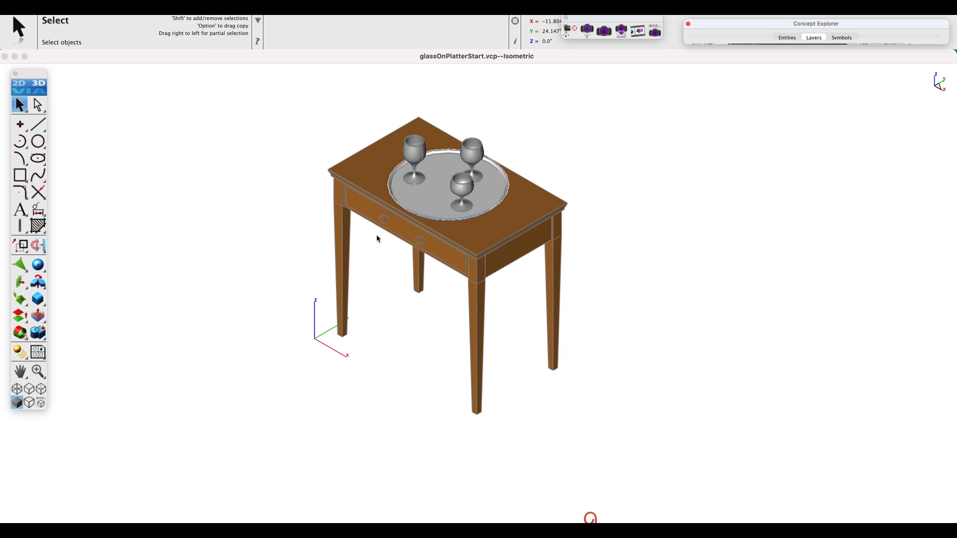
Run a photorealistic test render of the tabletop with the platter and three glasses, and stop it early.
{"action": "key", "text": "z"}
{"action": "left_click_drag", "start_coordinate": [282, 91], "coordinate": [583, 331]}
{"action": "middle_click_drag", "start_coordinate": [583, 331], "coordinate": [595, 302]}
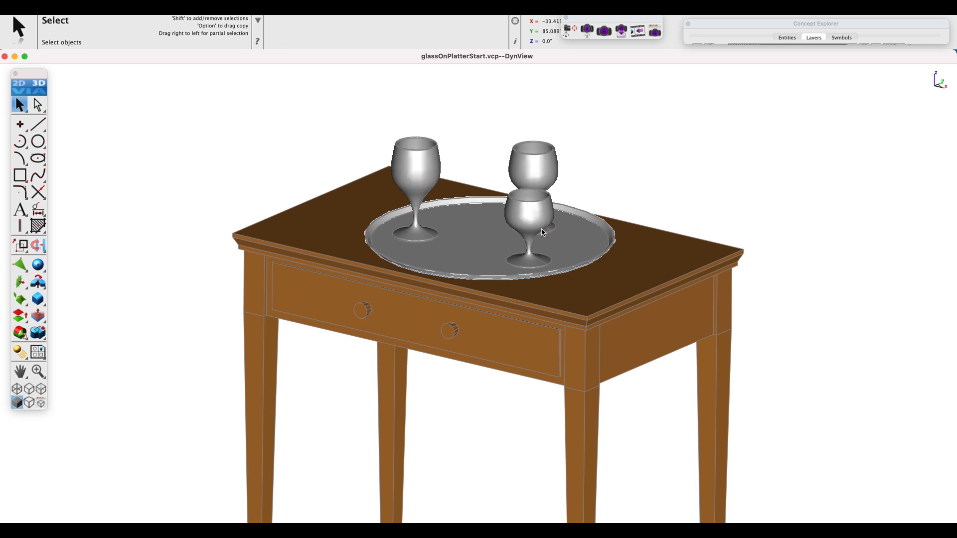
{"action": "scroll", "coordinate": [543, 232], "scroll_direction": "up", "scroll_amount": 3}
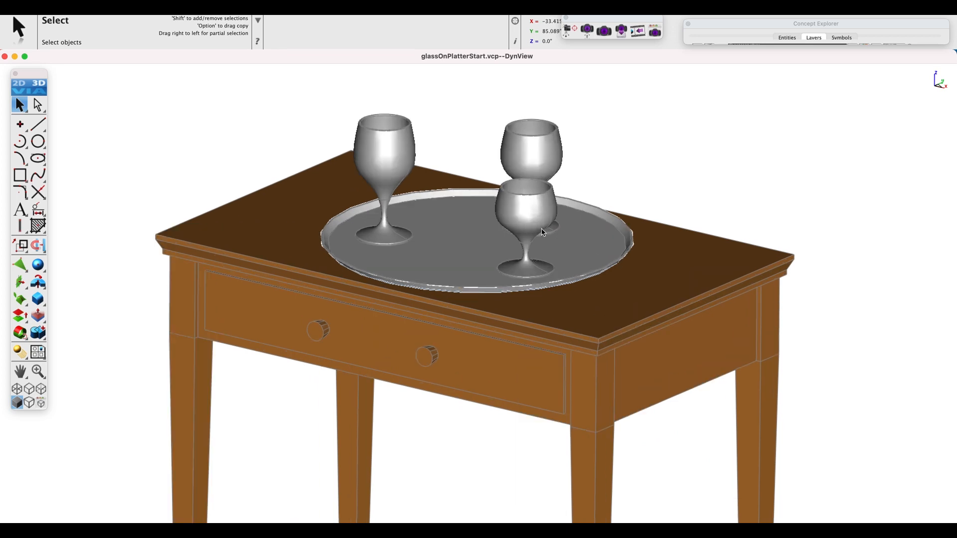
{"action": "scroll", "coordinate": [542, 231], "scroll_direction": "up", "scroll_amount": 2}
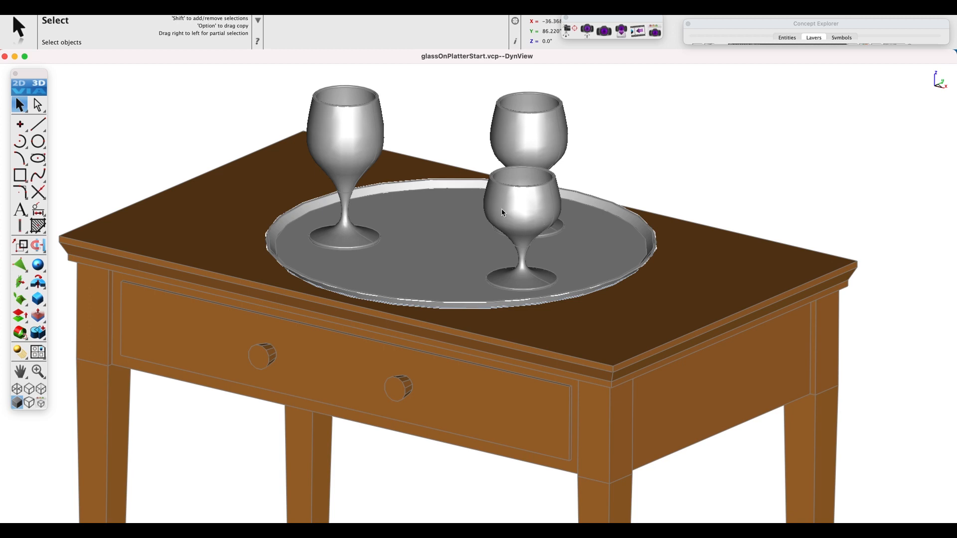
{"action": "left_click", "coordinate": [604, 31]}
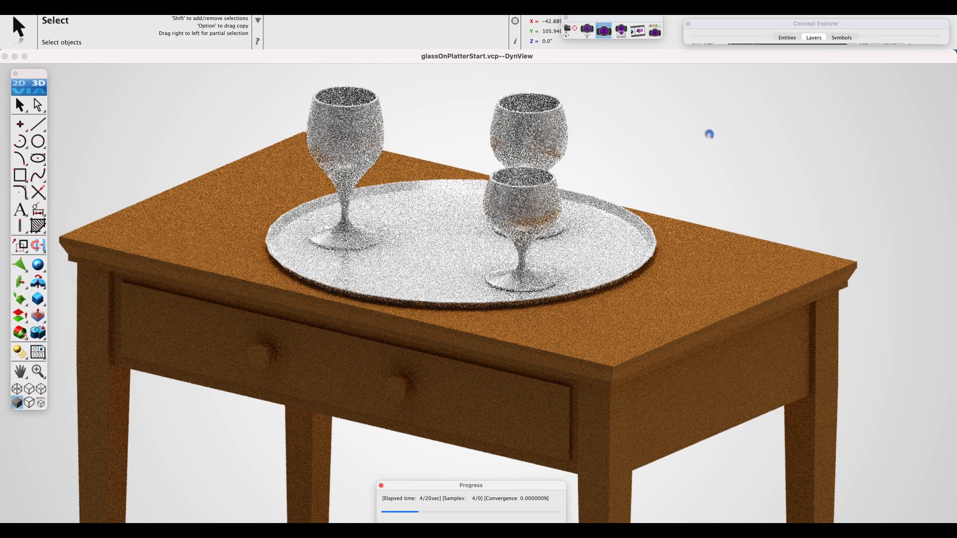
{"action": "key", "text": "Escape"}
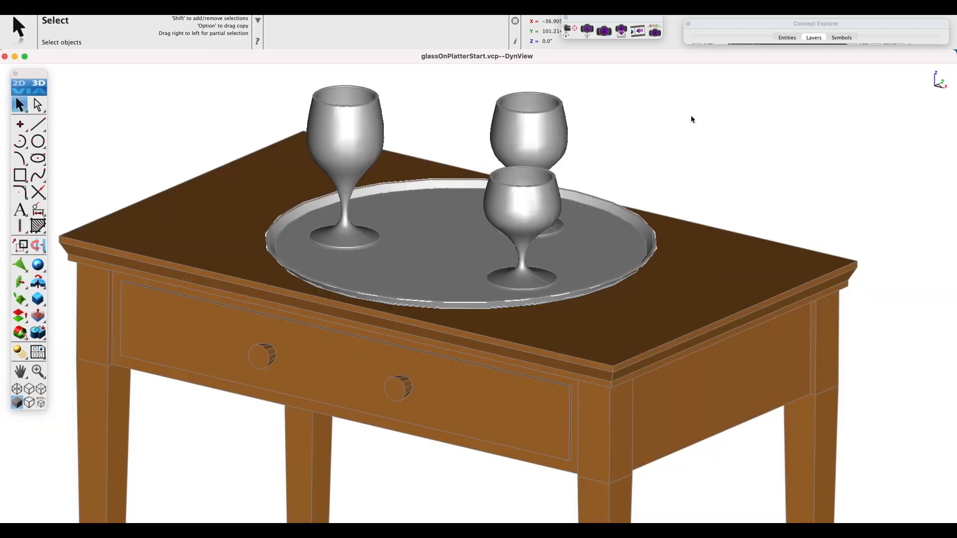
Open the Photo Realistic Render Settings beside the table model and show the Materials settings.
{"action": "left_click", "coordinate": [657, 33]}
{"action": "left_click_drag", "start_coordinate": [584, 208], "coordinate": [903, 73]}
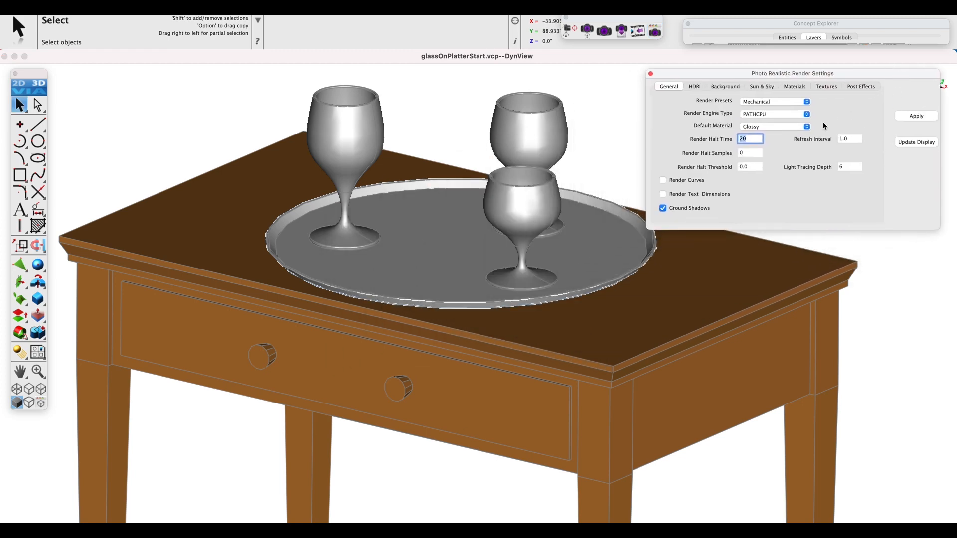
{"action": "left_click", "coordinate": [795, 88]}
{"action": "left_click", "coordinate": [826, 88]}
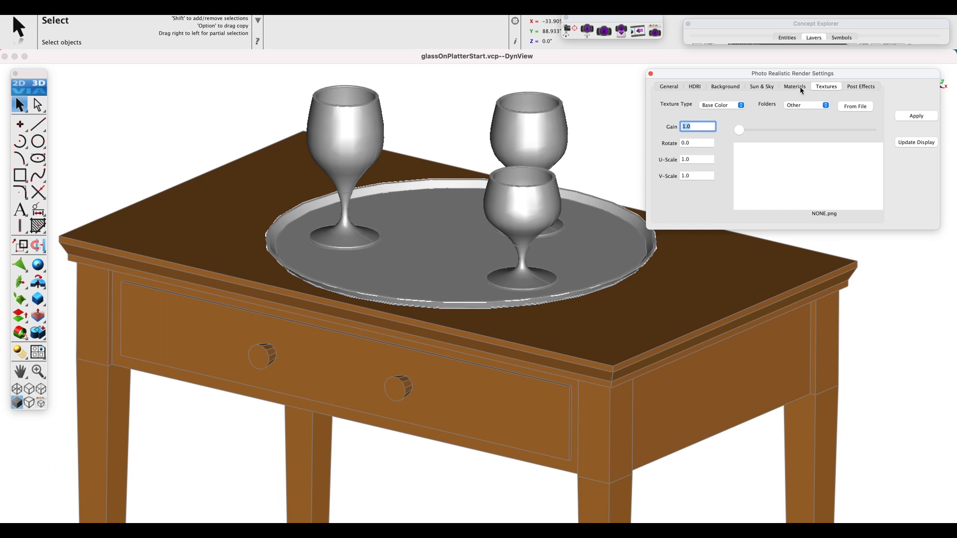
{"action": "left_click", "coordinate": [798, 87]}
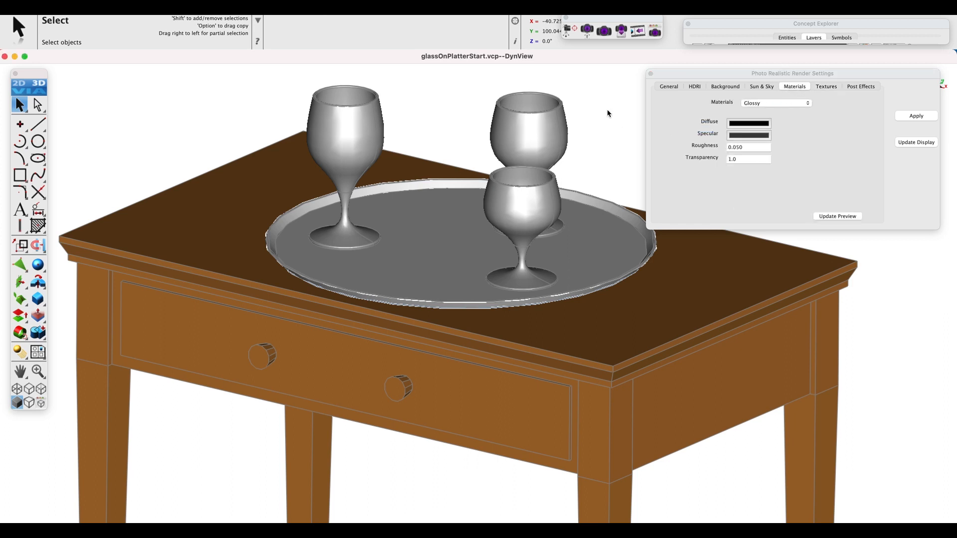
Select all three glasses in the front view, apply the Glass material to them and clear the selection.
{"action": "key", "text": "super+2"}
{"action": "key", "text": "super+f"}
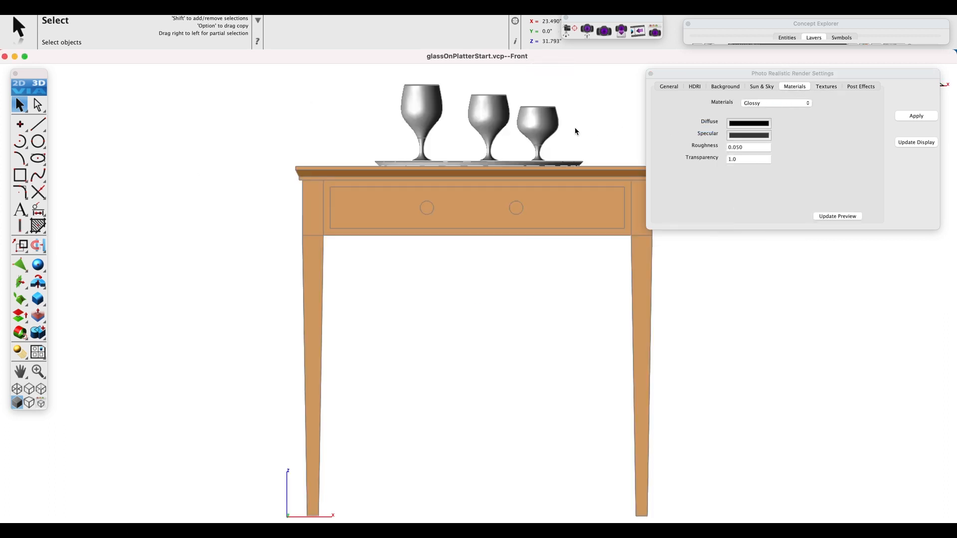
{"action": "scroll", "coordinate": [539, 90], "scroll_direction": "up", "scroll_amount": 4}
{"action": "scroll", "coordinate": [530, 103], "scroll_direction": "up", "scroll_amount": 2}
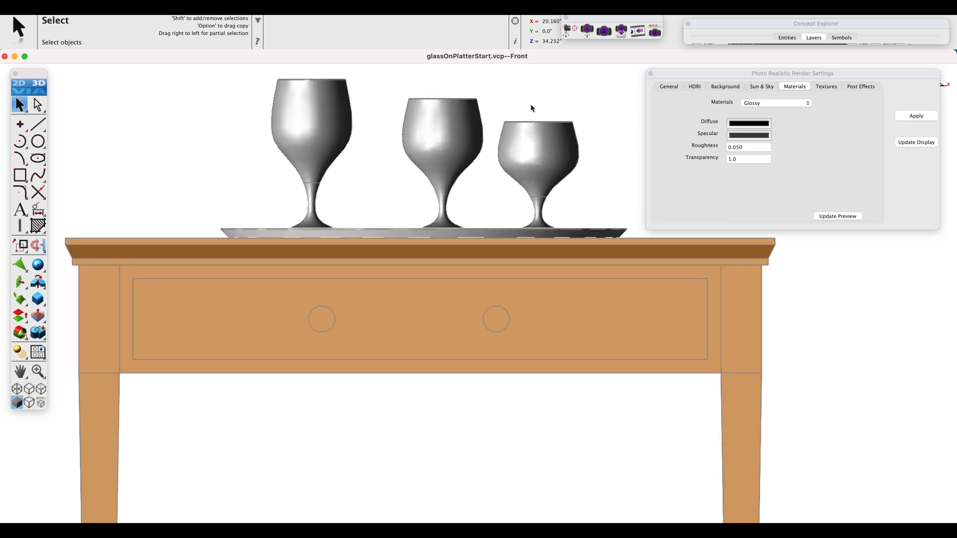
{"action": "scroll", "coordinate": [590, 128], "scroll_direction": "up", "scroll_amount": 2}
{"action": "left_click_drag", "start_coordinate": [593, 124], "coordinate": [148, 224]}
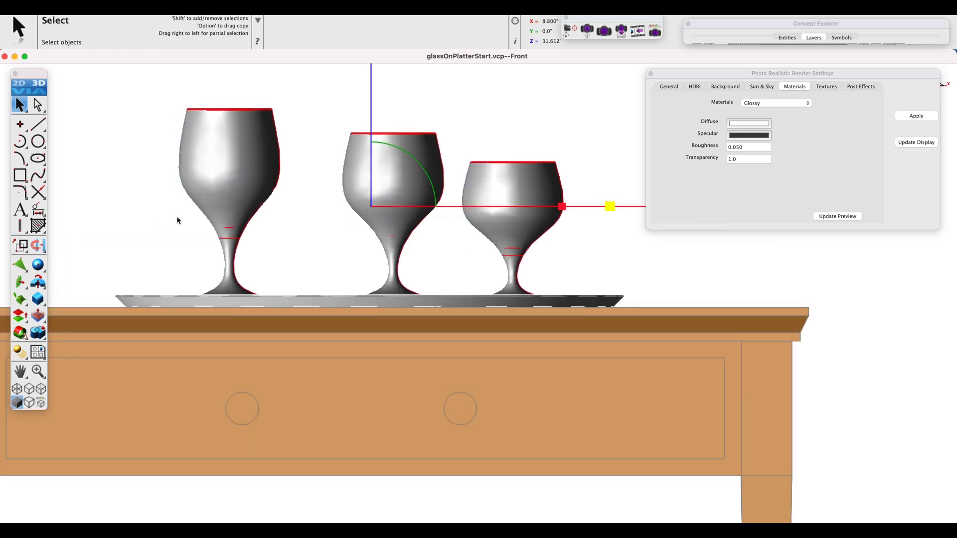
{"action": "left_click", "coordinate": [776, 104]}
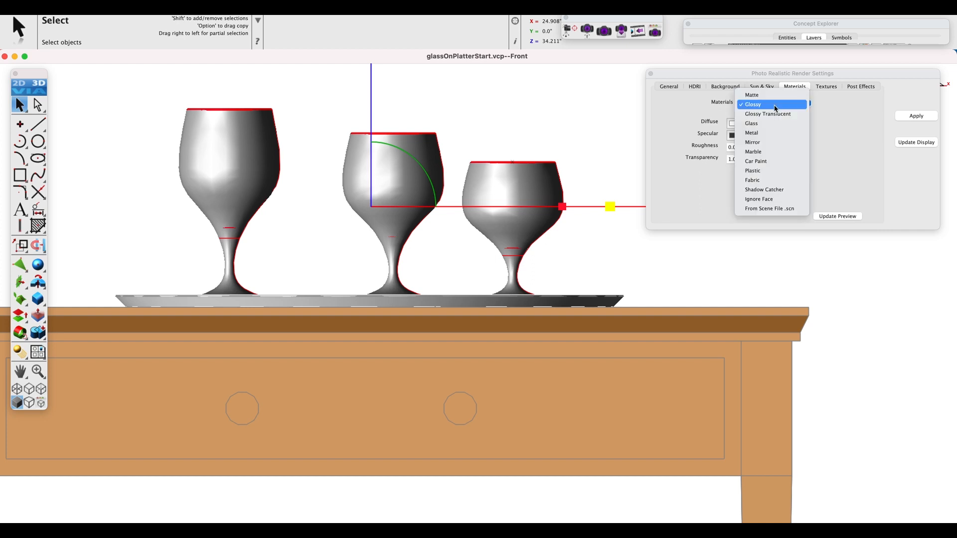
{"action": "left_click", "coordinate": [757, 126]}
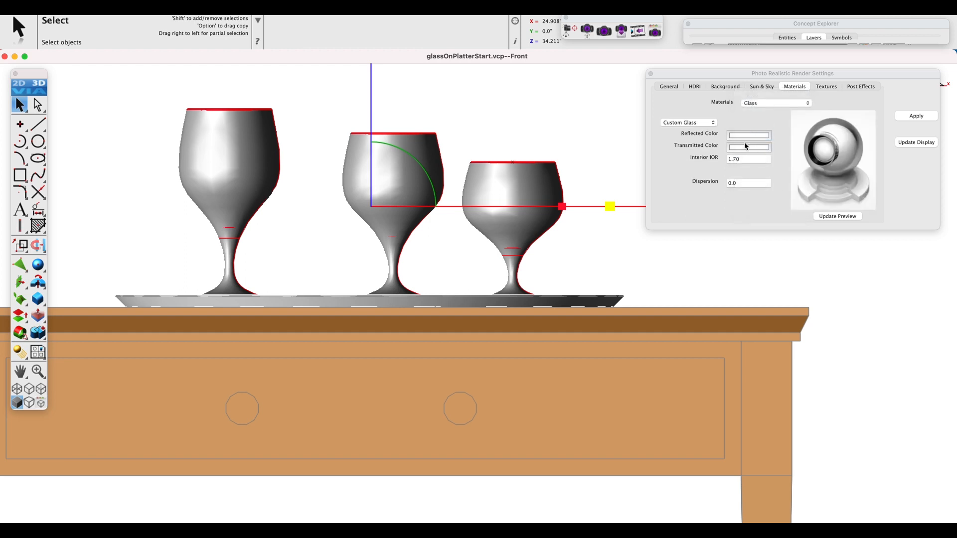
{"action": "left_click", "coordinate": [916, 116]}
{"action": "left_click", "coordinate": [585, 130]}
Select the platter in the isometric view, change its object resolution to Super Fine and clear the selection.
{"action": "key", "text": "super+7"}
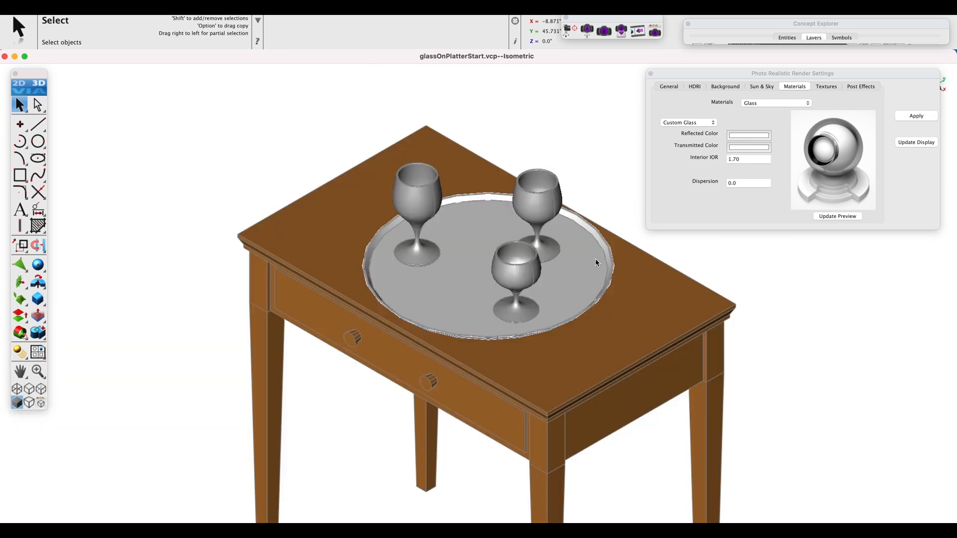
{"action": "scroll", "coordinate": [609, 271], "scroll_direction": "up", "scroll_amount": 3}
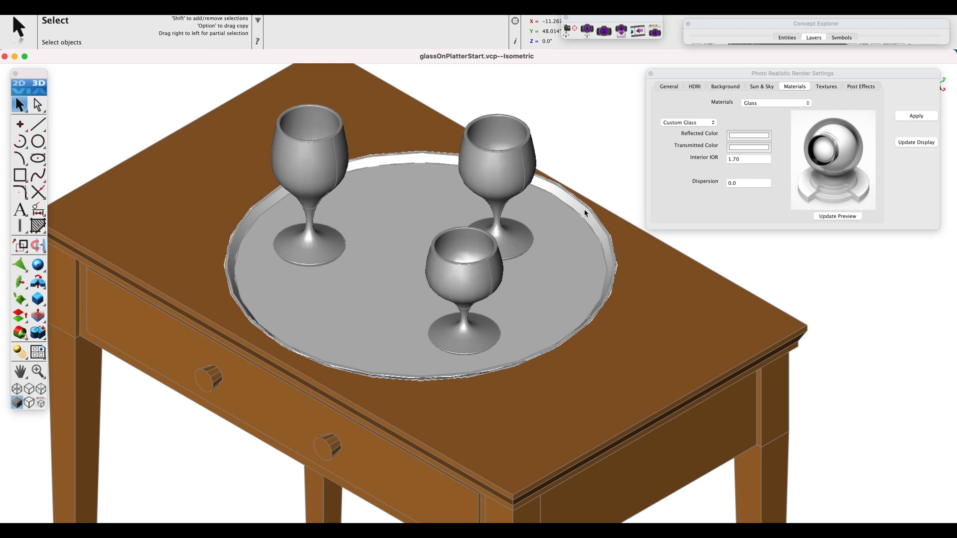
{"action": "left_click", "coordinate": [582, 228]}
{"action": "left_click", "coordinate": [606, 234]}
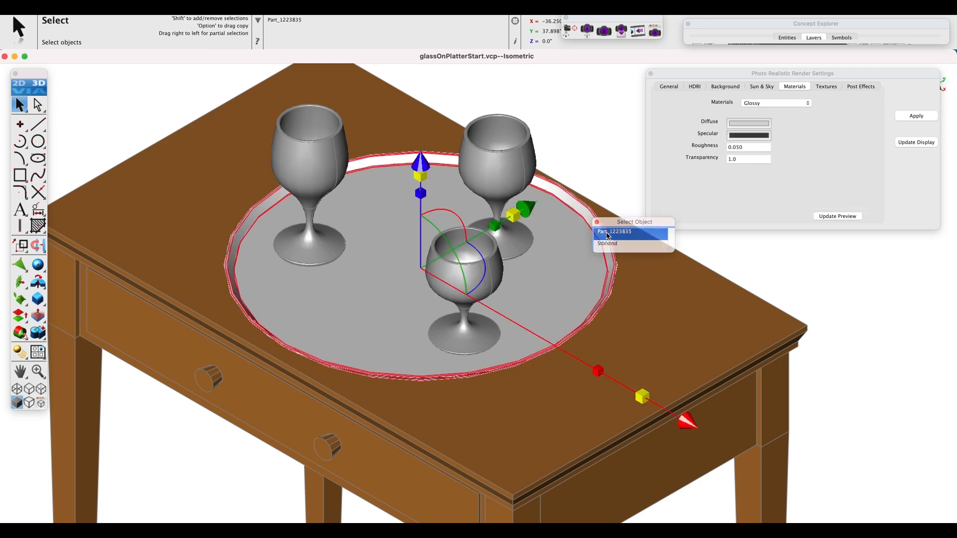
{"action": "left_click", "coordinate": [89, 11]}
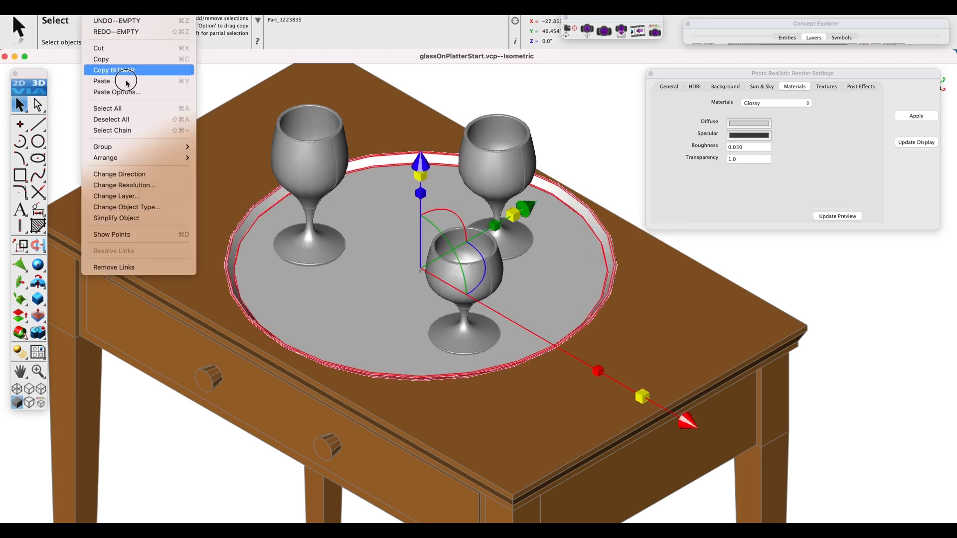
{"action": "left_click", "coordinate": [128, 186]}
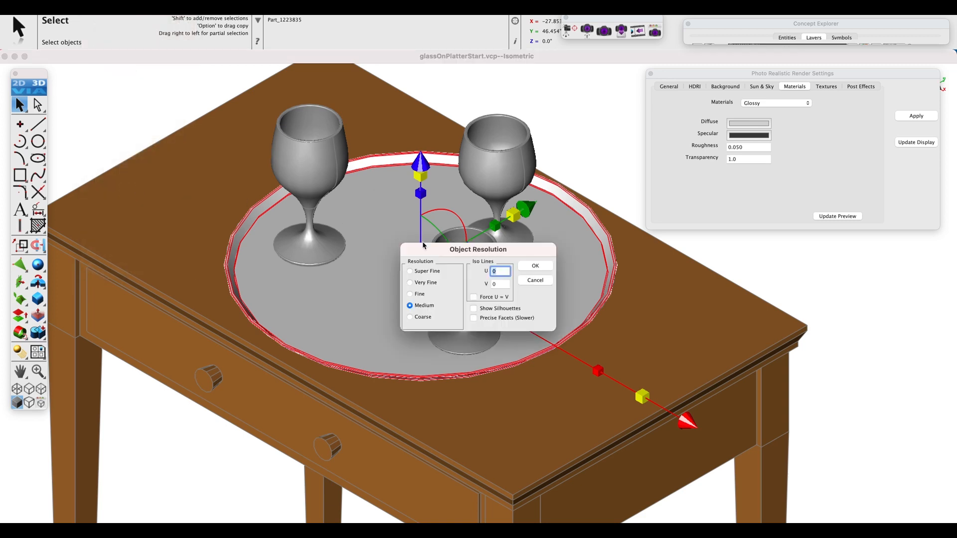
{"action": "left_click", "coordinate": [420, 271]}
{"action": "left_click", "coordinate": [532, 269]}
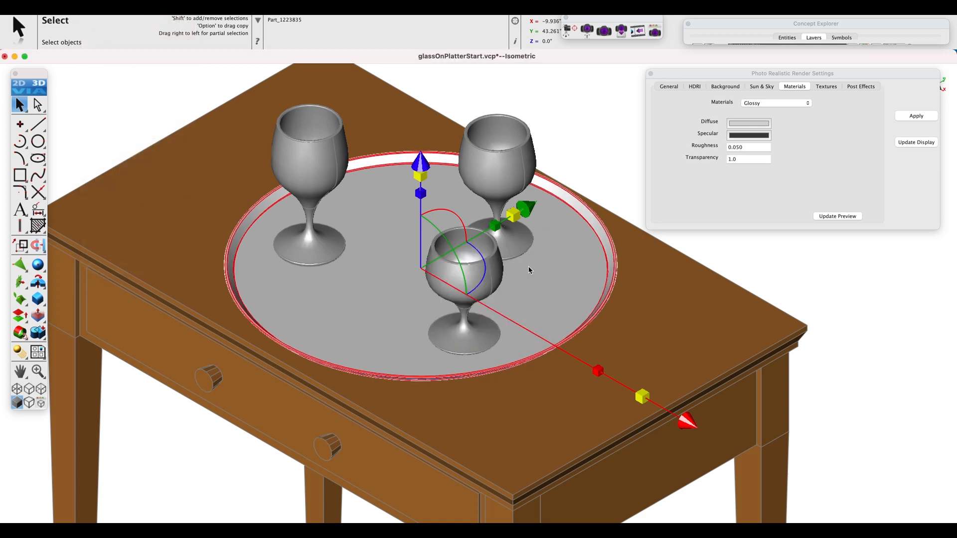
{"action": "left_click", "coordinate": [584, 160]}
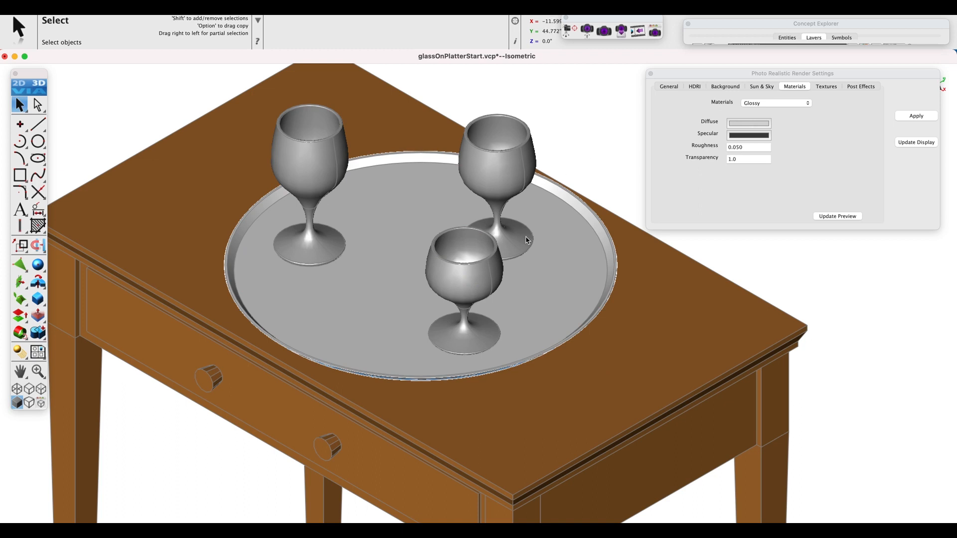
Give the platter the Metal material with the Palladium preset and clear the selection.
{"action": "left_click", "coordinate": [541, 241]}
{"action": "left_click", "coordinate": [601, 241]}
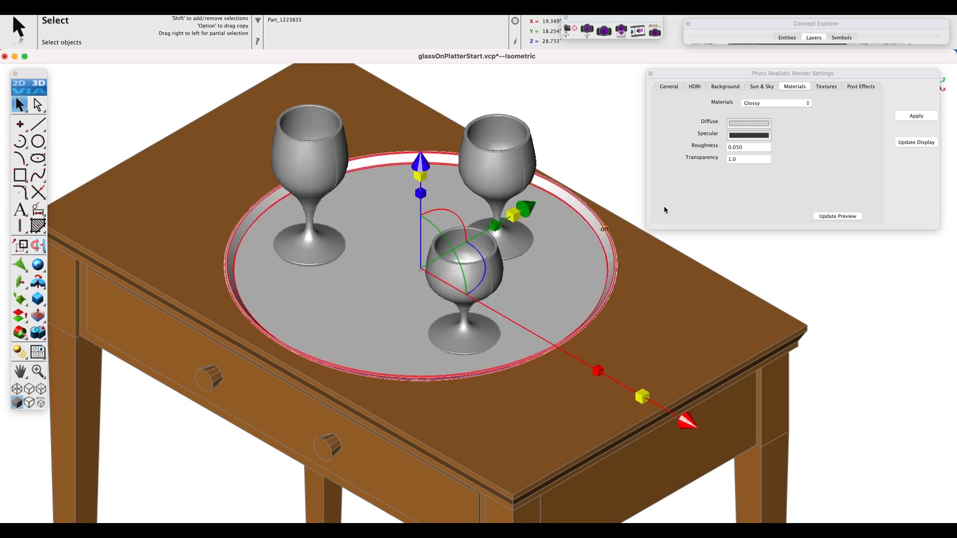
{"action": "left_click", "coordinate": [763, 103]}
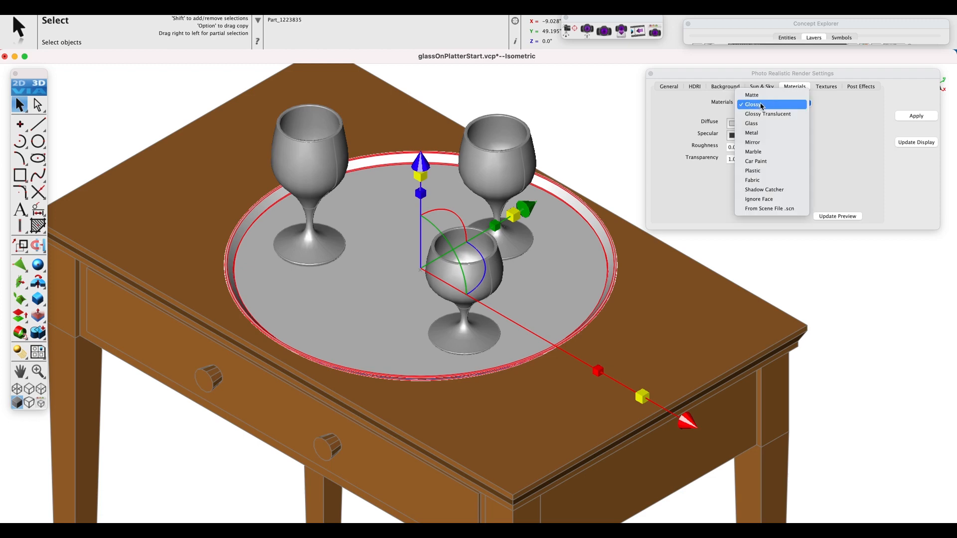
{"action": "left_click", "coordinate": [759, 134]}
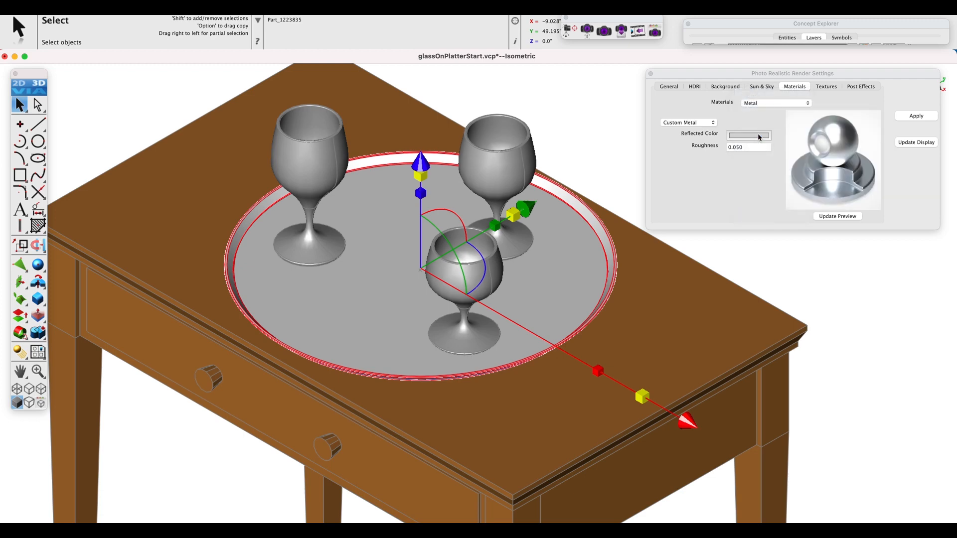
{"action": "left_click", "coordinate": [677, 123]}
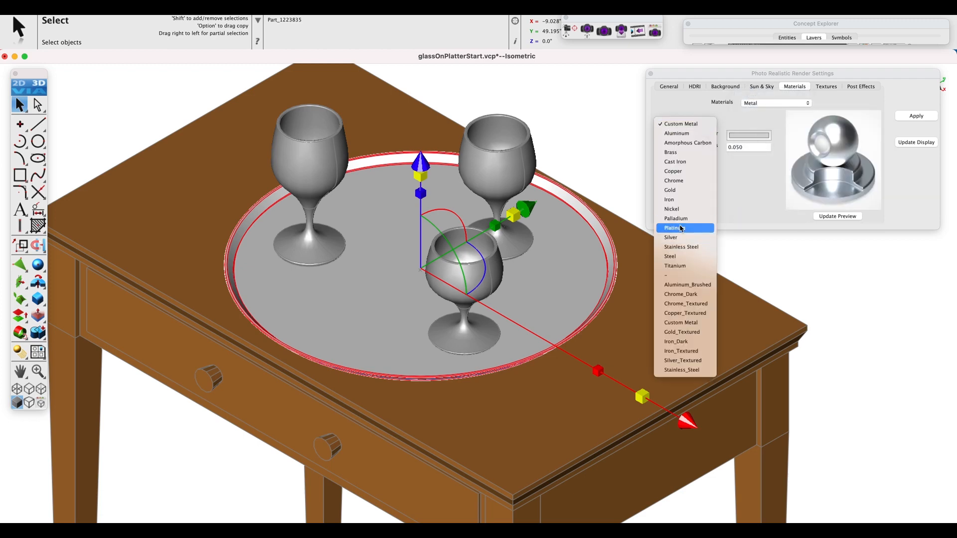
{"action": "left_click", "coordinate": [677, 219]}
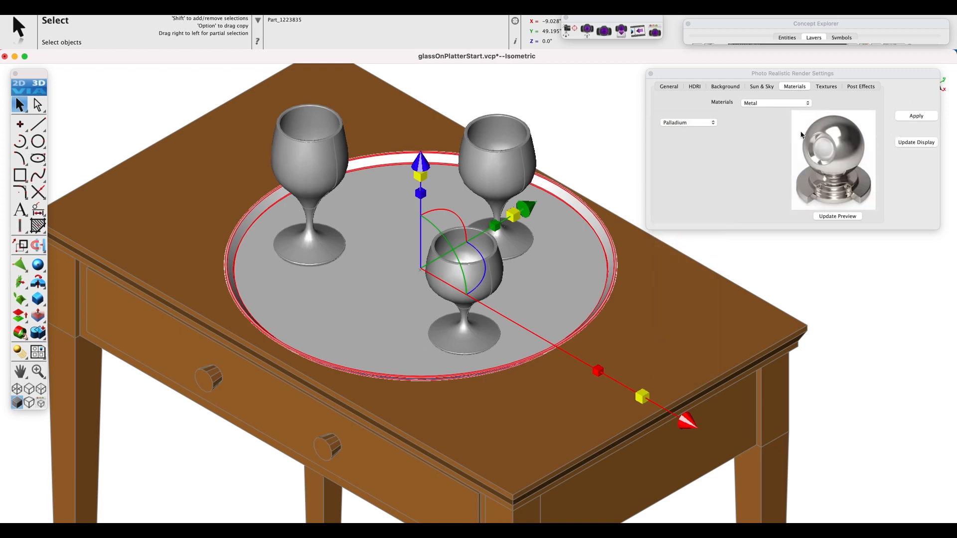
{"action": "left_click", "coordinate": [583, 144]}
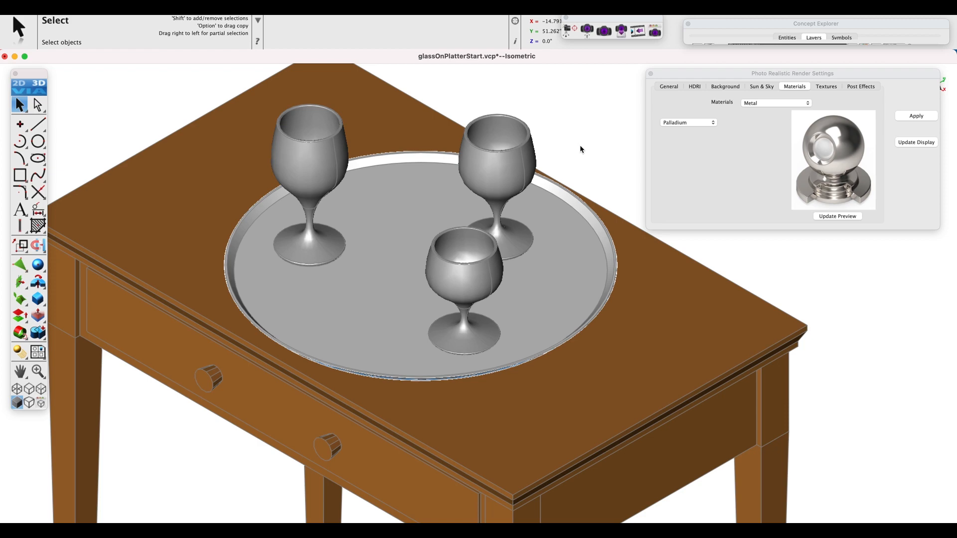
Apply the Wood16.PTX base color texture from the Wood folder to the table.
{"action": "left_click", "coordinate": [661, 300]}
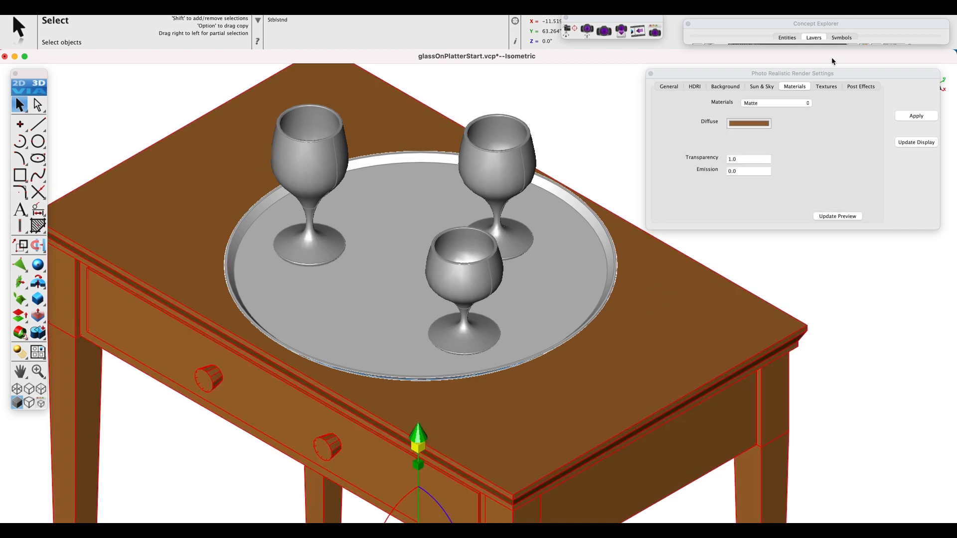
{"action": "left_click", "coordinate": [827, 88]}
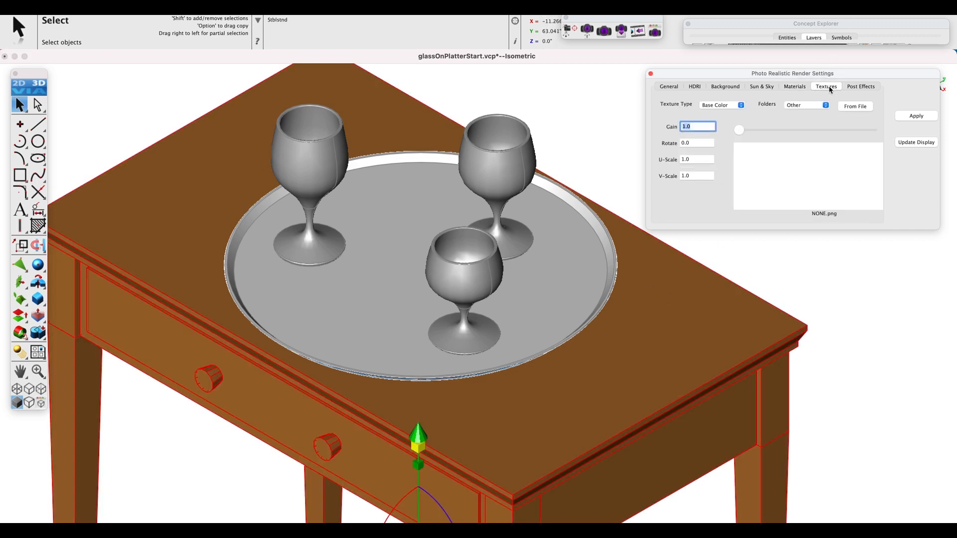
{"action": "left_click", "coordinate": [795, 105]}
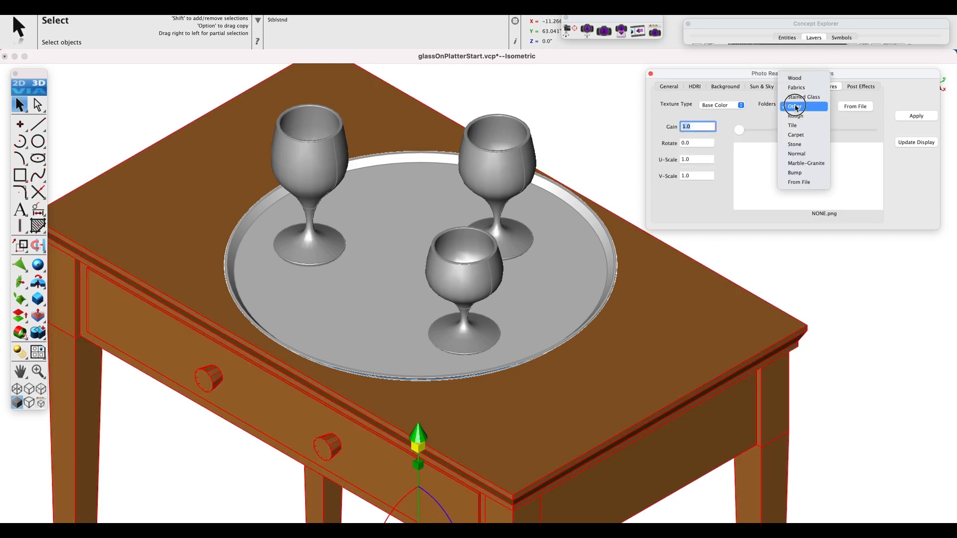
{"action": "left_click", "coordinate": [795, 78]}
{"action": "left_click_drag", "start_coordinate": [741, 131], "coordinate": [836, 134]}
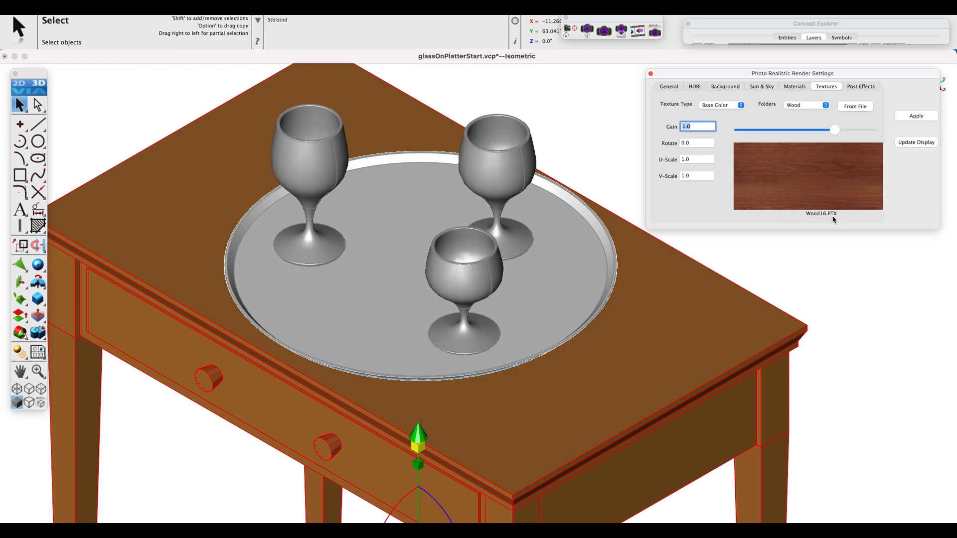
{"action": "left_click", "coordinate": [915, 117]}
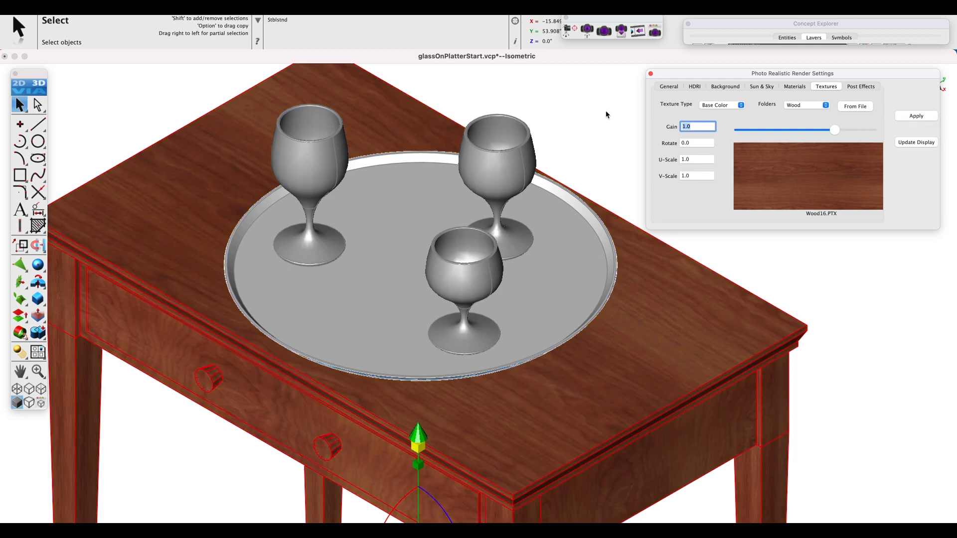
Set the render halt time to 10, run a photorealistic render of the isometric view and deselect the table.
{"action": "left_click", "coordinate": [667, 88]}
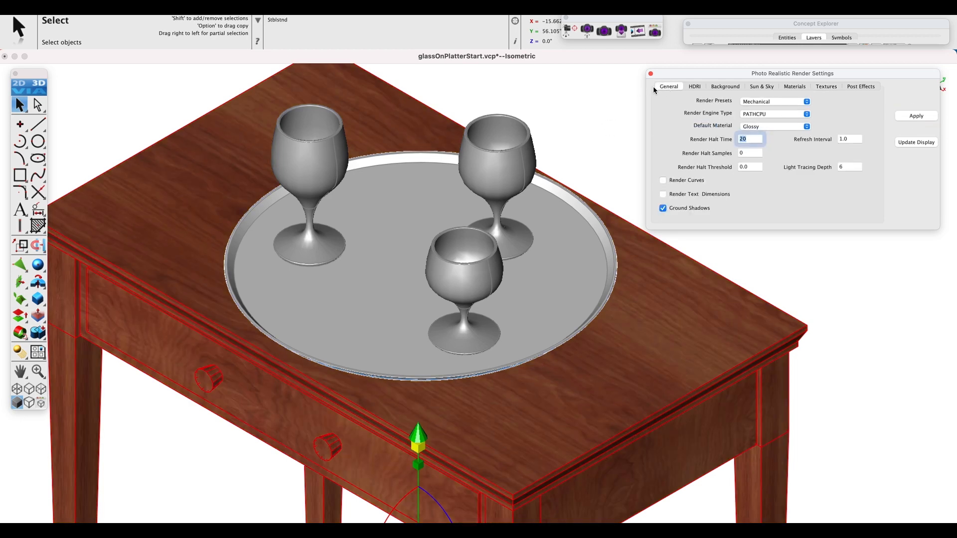
{"action": "type", "text": "10"}
{"action": "left_click", "coordinate": [926, 143]}
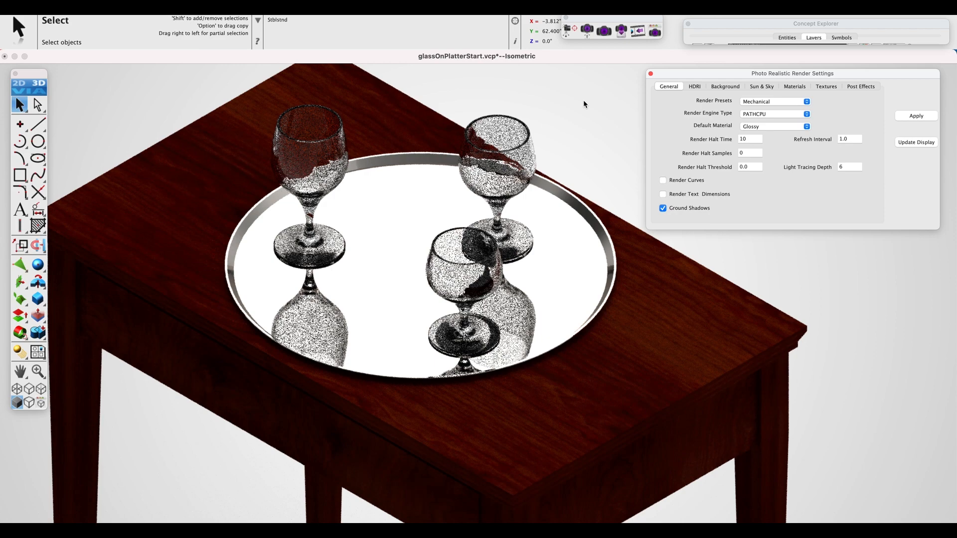
{"action": "left_click", "coordinate": [584, 100]}
Apply studio_0016.exr as the HDR environment image in the render settings, with the model in the front view.
{"action": "key", "text": "super+2"}
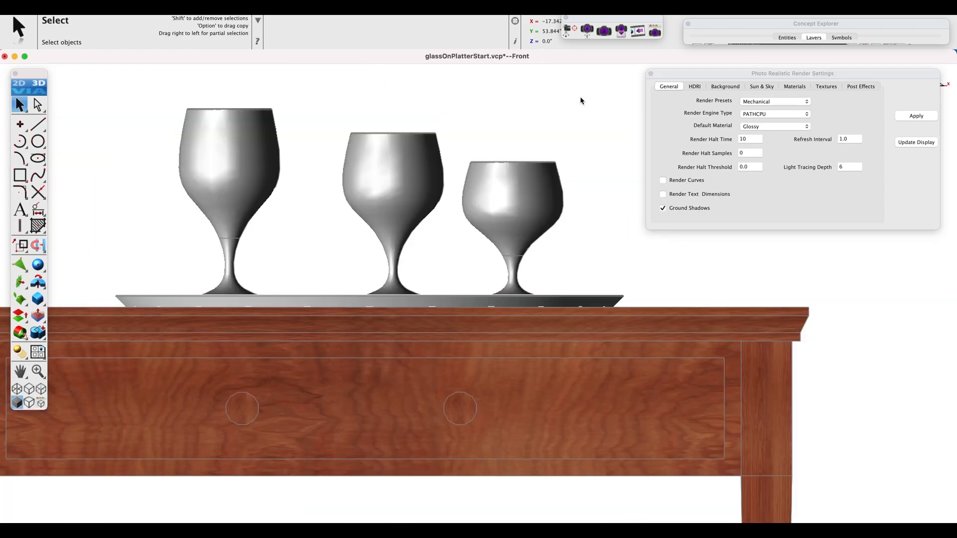
{"action": "left_click", "coordinate": [694, 87]}
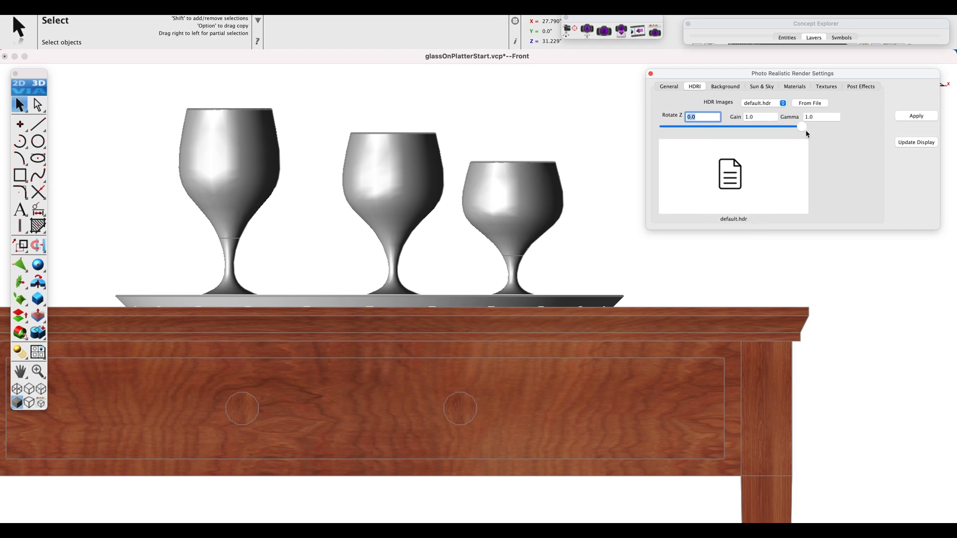
{"action": "left_click_drag", "start_coordinate": [802, 128], "coordinate": [788, 126]}
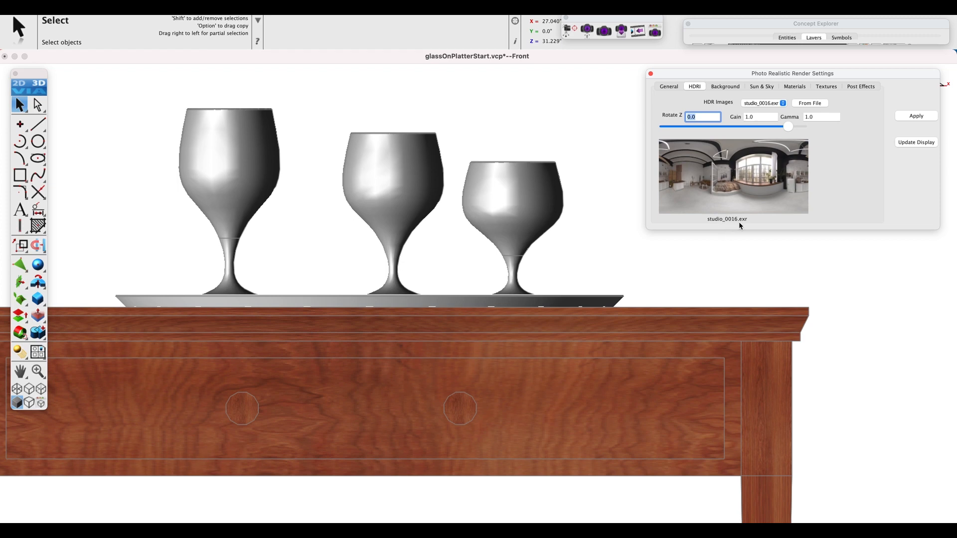
{"action": "left_click", "coordinate": [920, 118]}
Set the render background to None and apply it.
{"action": "left_click", "coordinate": [724, 87]}
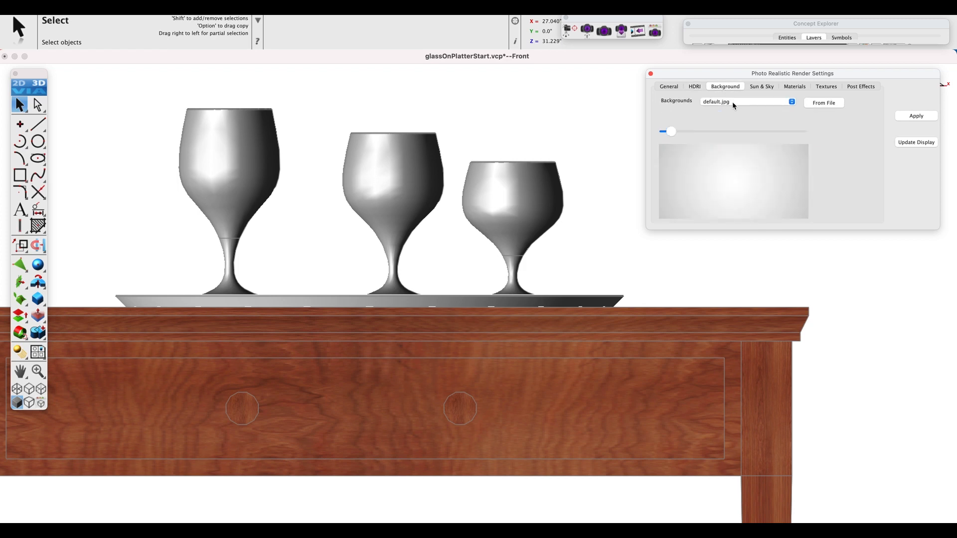
{"action": "left_click", "coordinate": [733, 103]}
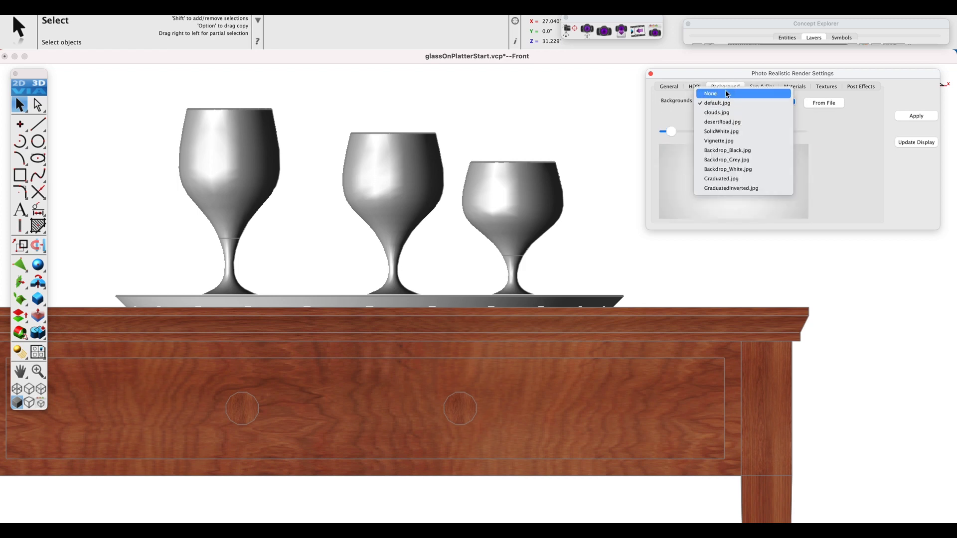
{"action": "left_click", "coordinate": [720, 91]}
{"action": "left_click", "coordinate": [909, 118]}
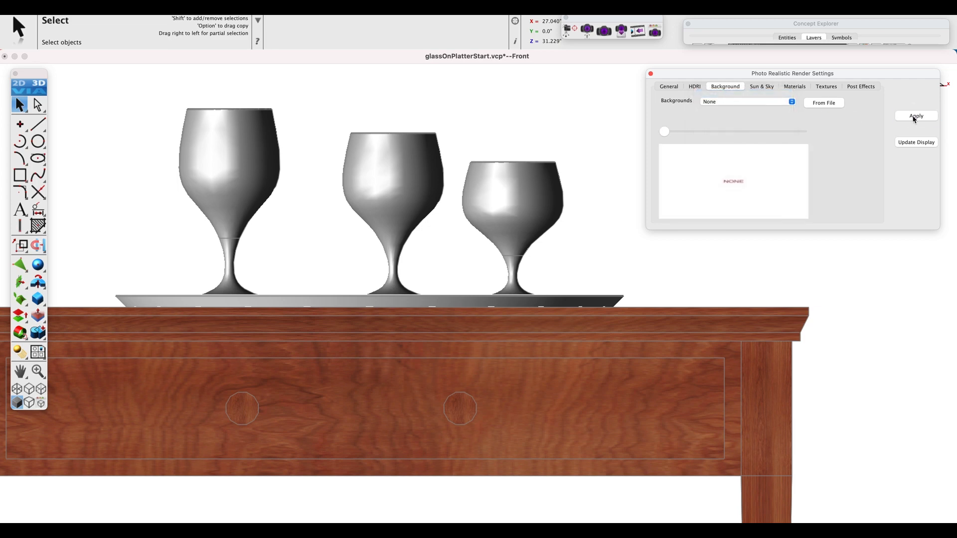
Run a photorealistic render of the glasses, platter and table in the isometric view.
{"action": "left_click", "coordinate": [589, 125]}
{"action": "key", "text": "super+7"}
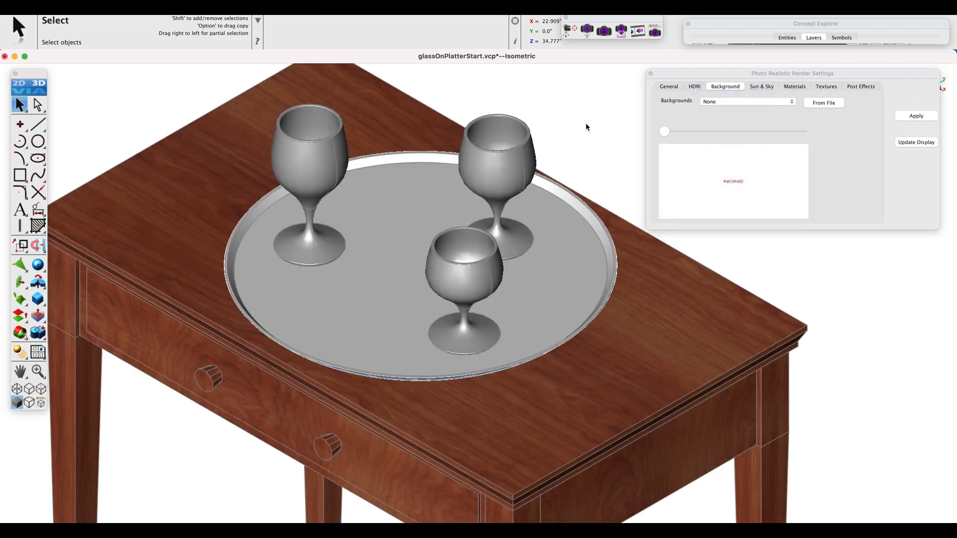
{"action": "left_click", "coordinate": [604, 31]}
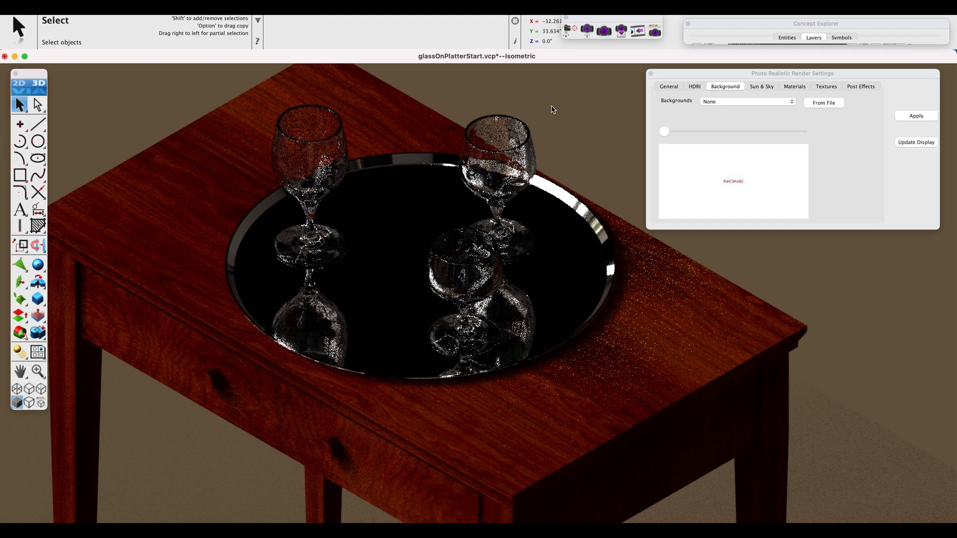
Make the window camera layer visible and show the camera with the table in the right side view.
{"action": "key", "text": "super+3"}
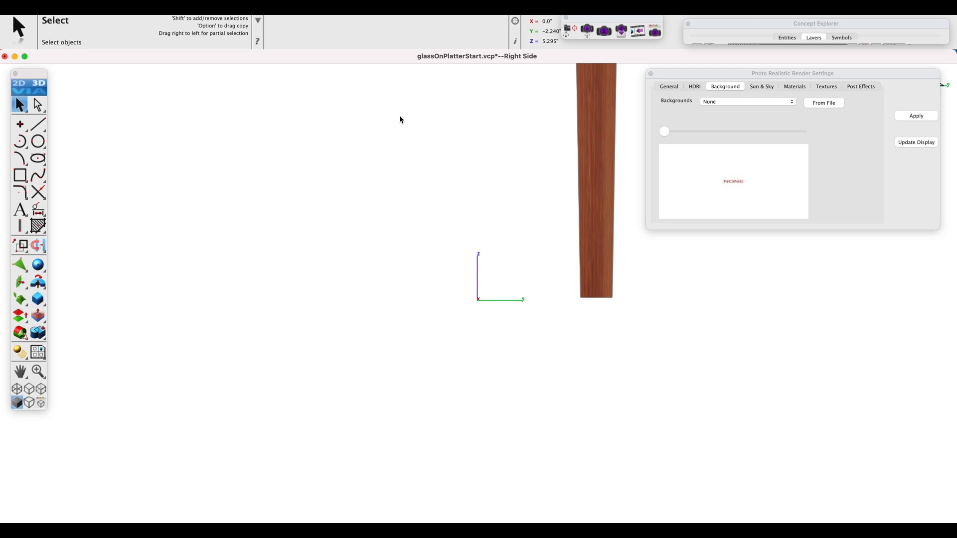
{"action": "key", "text": "super+f"}
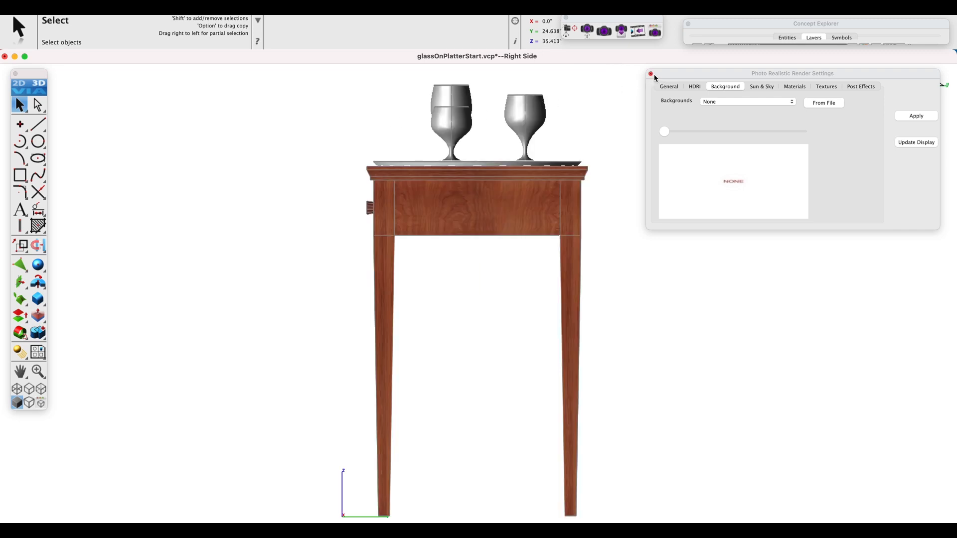
{"action": "left_click_drag", "start_coordinate": [677, 76], "coordinate": [711, 490]}
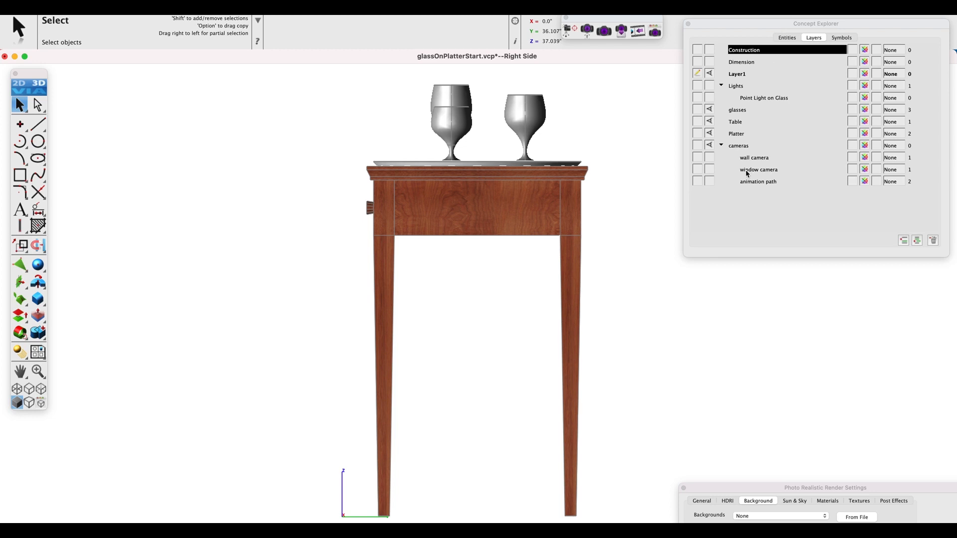
{"action": "left_click", "coordinate": [709, 169]}
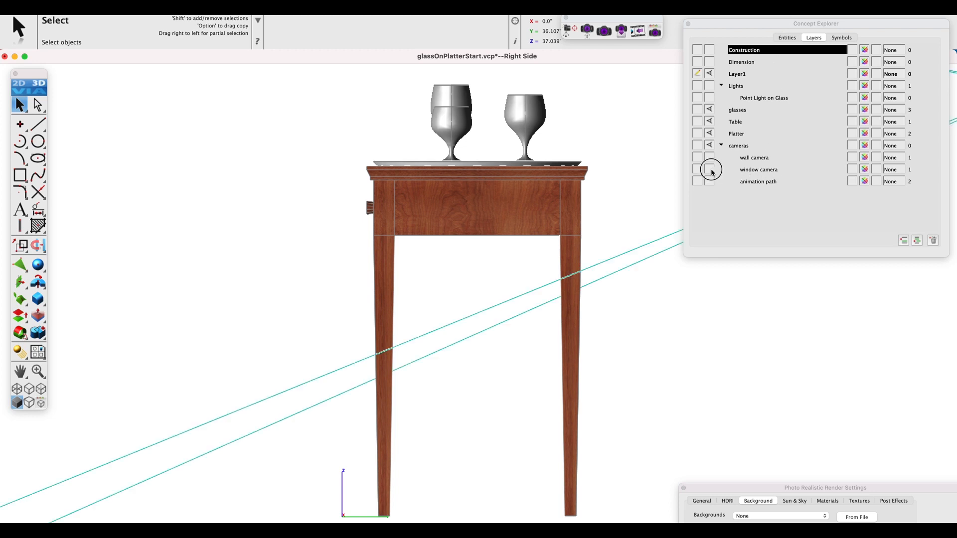
{"action": "scroll", "coordinate": [725, 250], "scroll_direction": "down", "scroll_amount": 5}
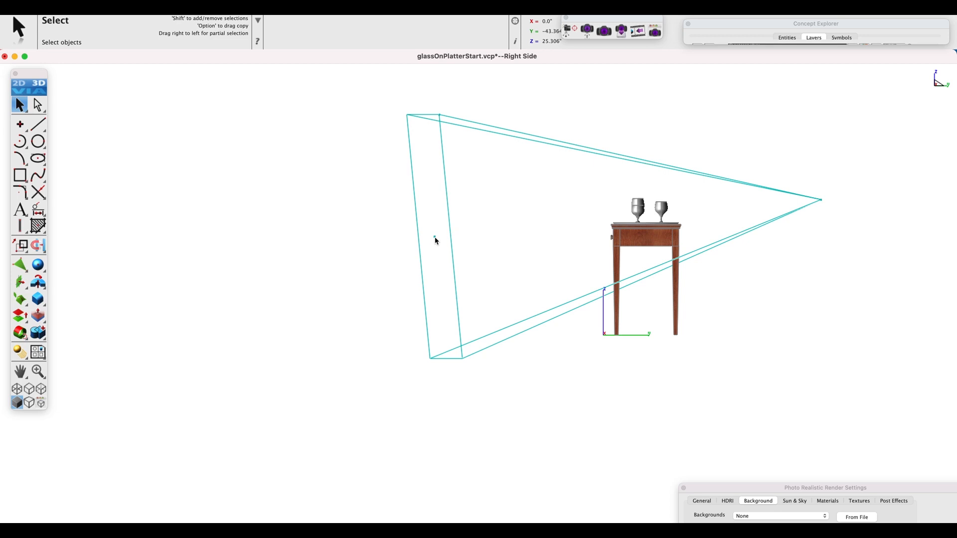
Render the scene through the window camera, picking the camera from the isometric view.
{"action": "key", "text": "super+4"}
{"action": "key", "text": "super+f"}
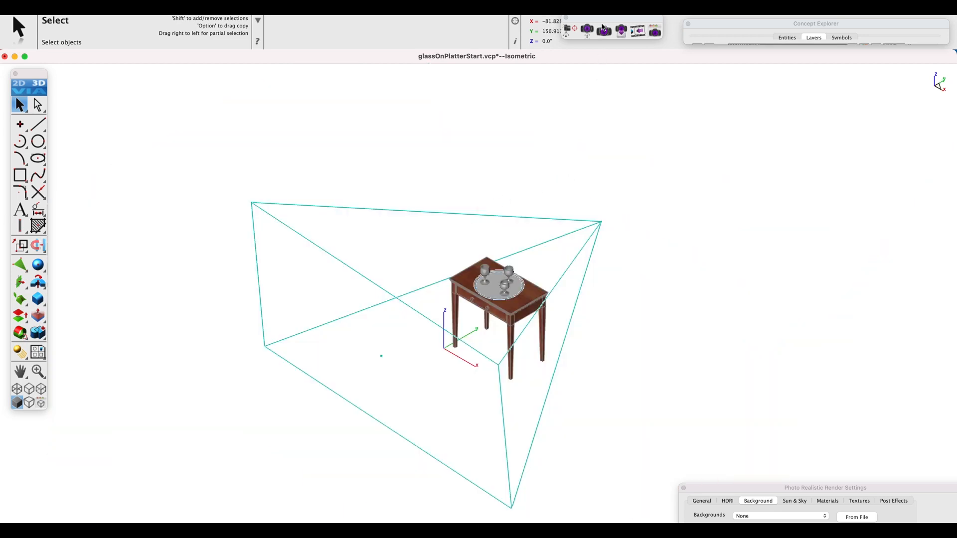
{"action": "left_click", "coordinate": [588, 32]}
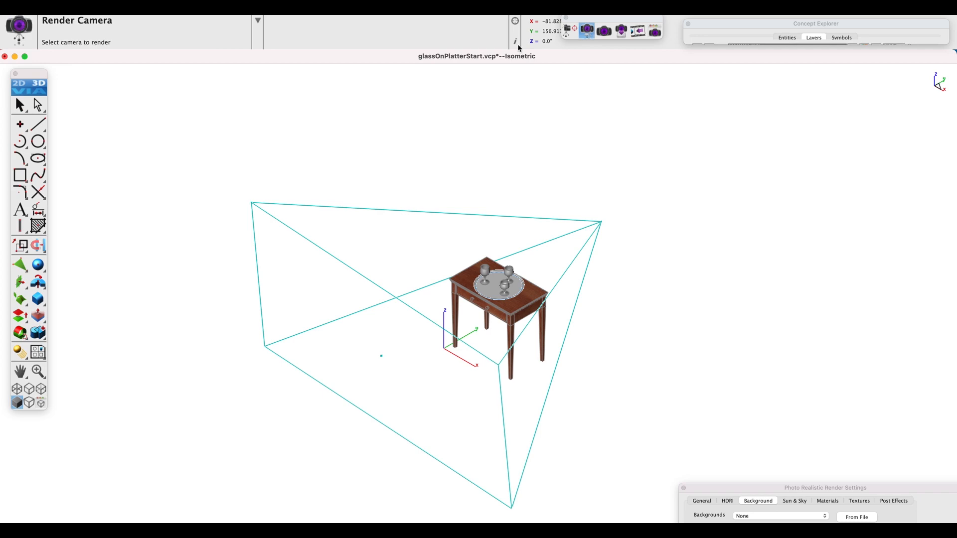
{"action": "left_click", "coordinate": [581, 221]}
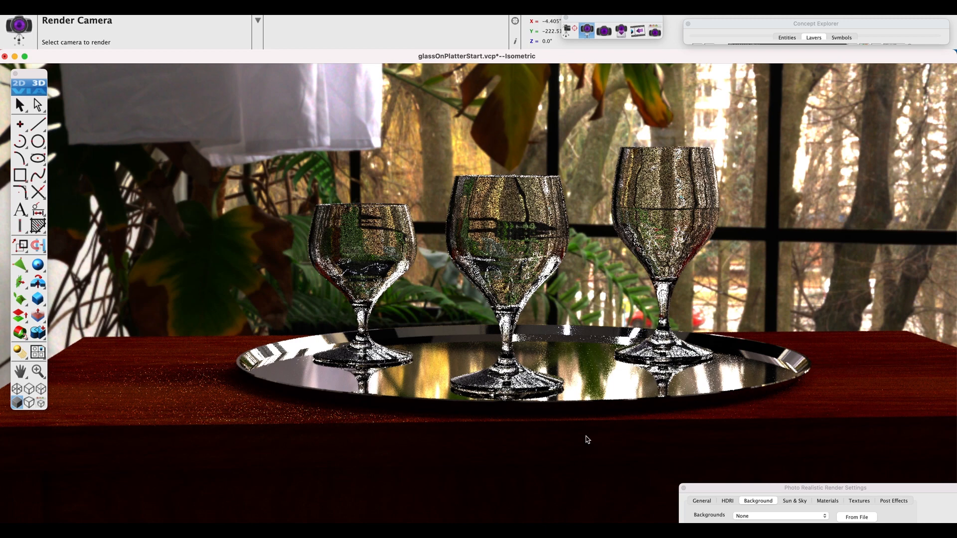
Enable the denoiser in the post effects of the photorealistic render settings and apply the change.
{"action": "left_click_drag", "start_coordinate": [711, 487], "coordinate": [663, 158]}
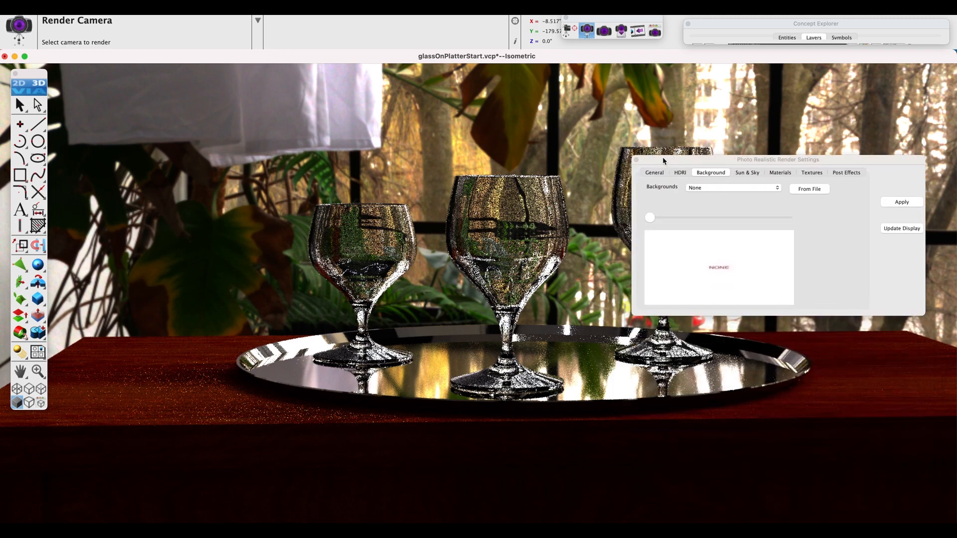
{"action": "left_click", "coordinate": [847, 173]}
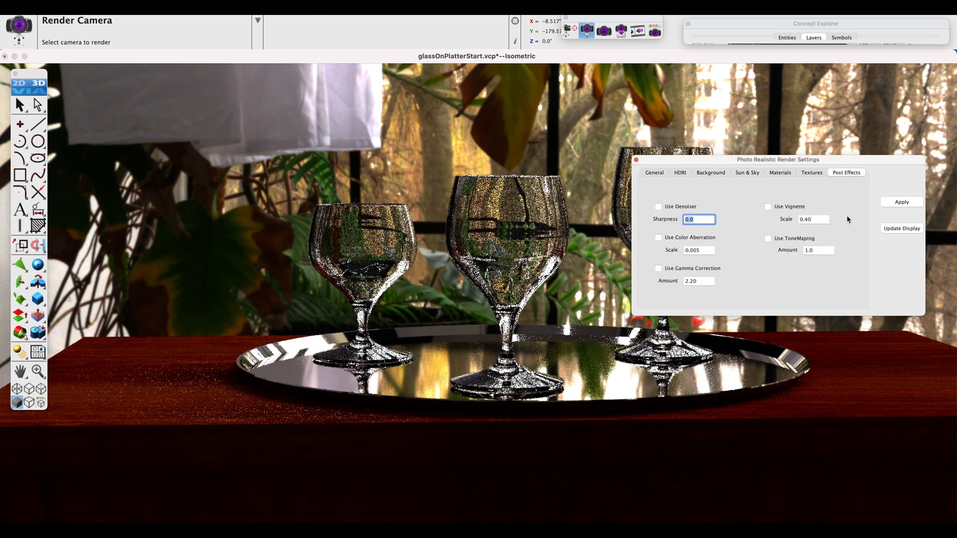
{"action": "left_click", "coordinate": [659, 207]}
{"action": "left_click", "coordinate": [902, 203]}
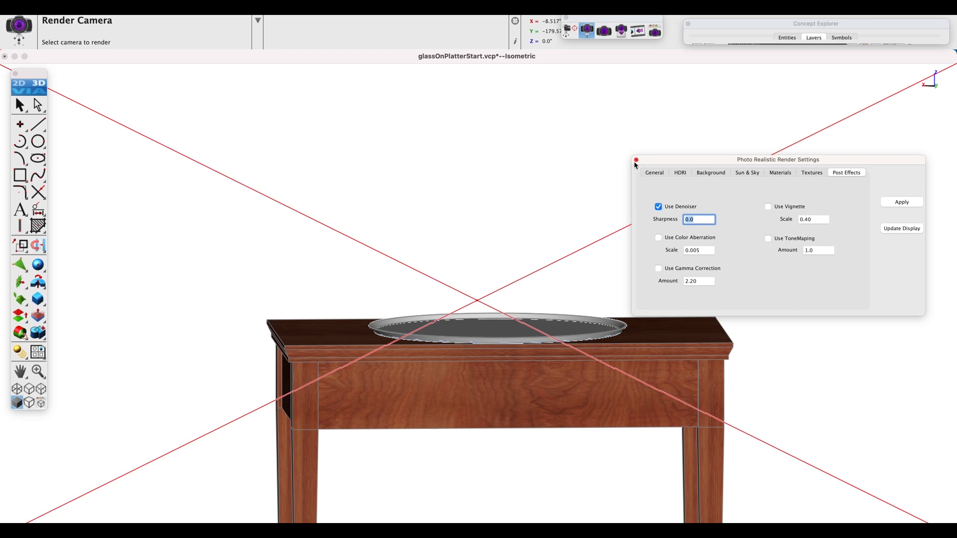
Render the window camera again with the denoiser on and move the render settings clear of the image.
{"action": "left_click", "coordinate": [572, 157]}
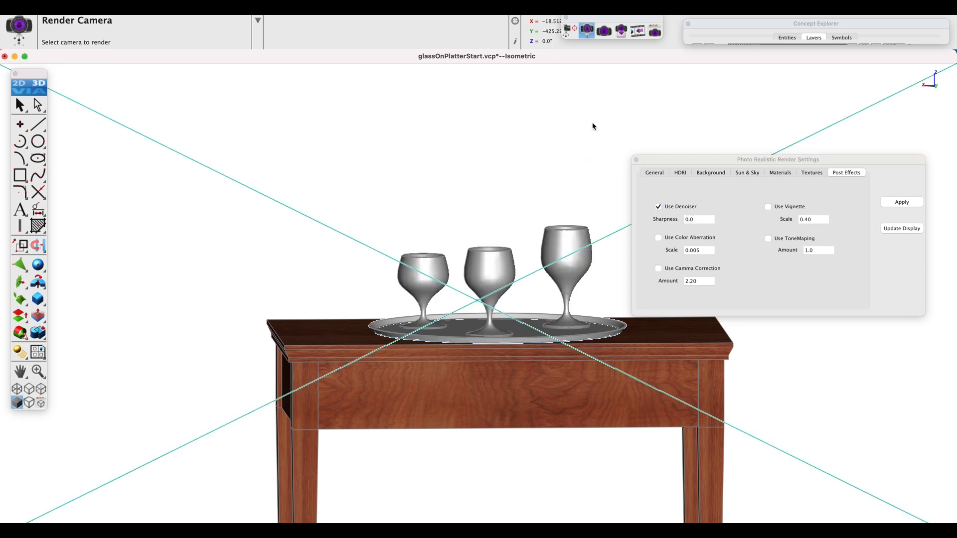
{"action": "key", "text": "Escape"}
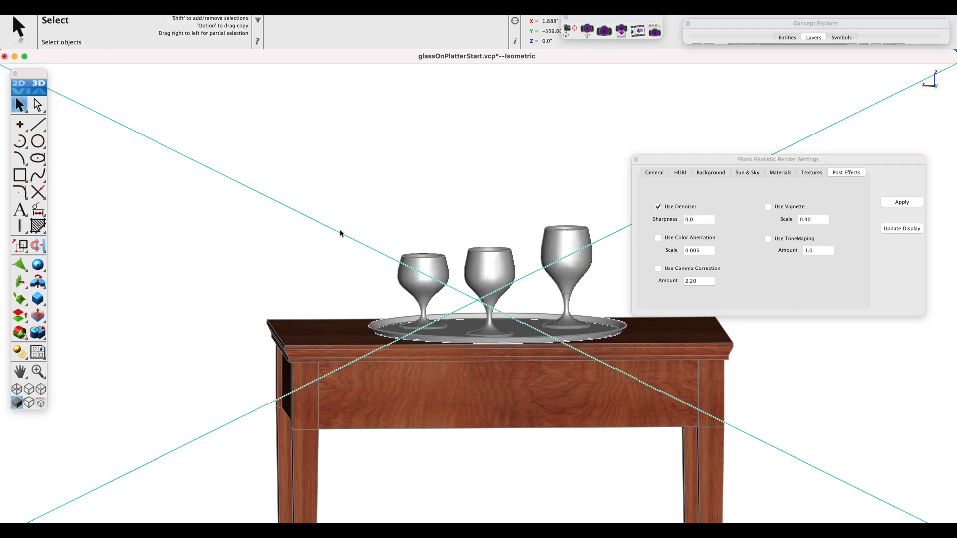
{"action": "left_click", "coordinate": [339, 233]}
{"action": "left_click", "coordinate": [588, 31]}
{"action": "left_click", "coordinate": [339, 234]}
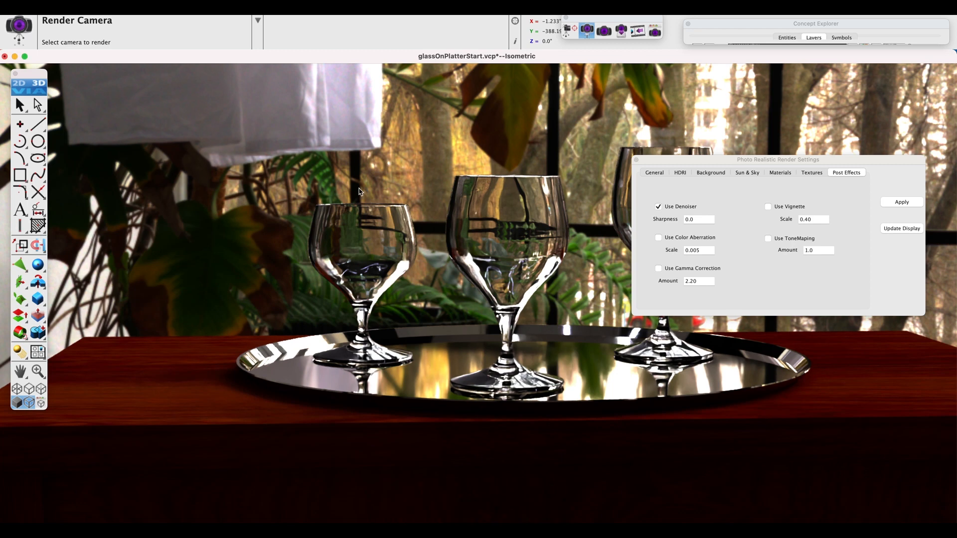
{"action": "left_click_drag", "start_coordinate": [666, 164], "coordinate": [689, 508]}
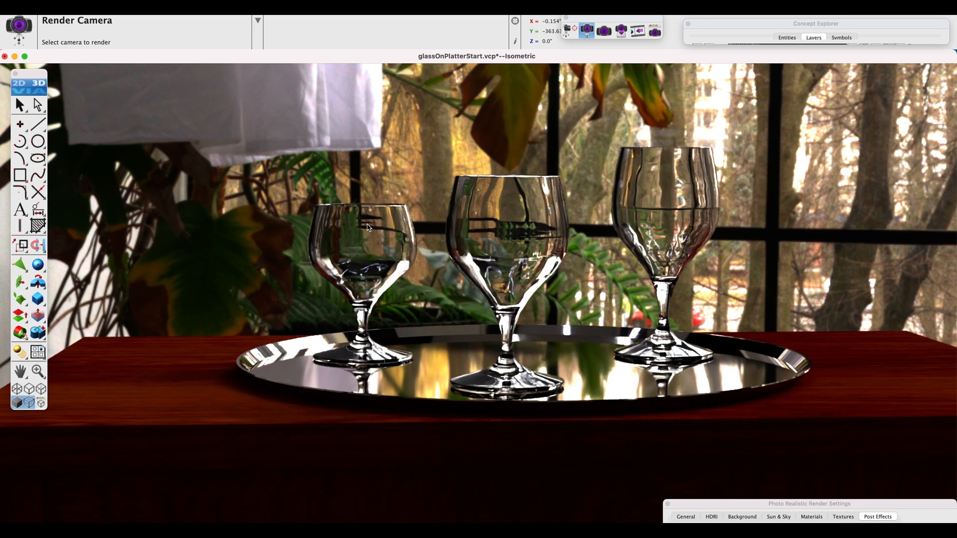
Make the wall camera layer visible and hide the window camera layer.
{"action": "mouse_move", "coordinate": [708, 30]}
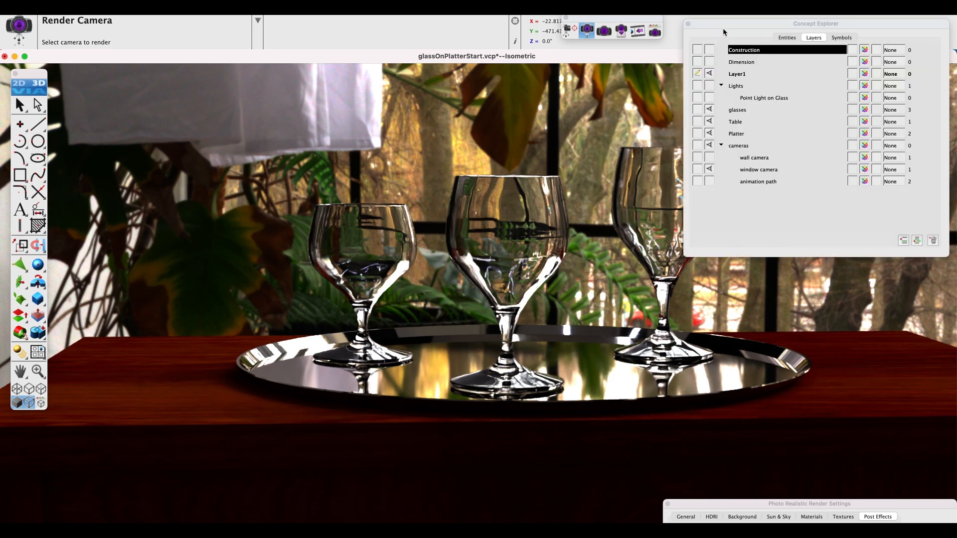
{"action": "left_click", "coordinate": [710, 158]}
{"action": "left_click", "coordinate": [710, 170]}
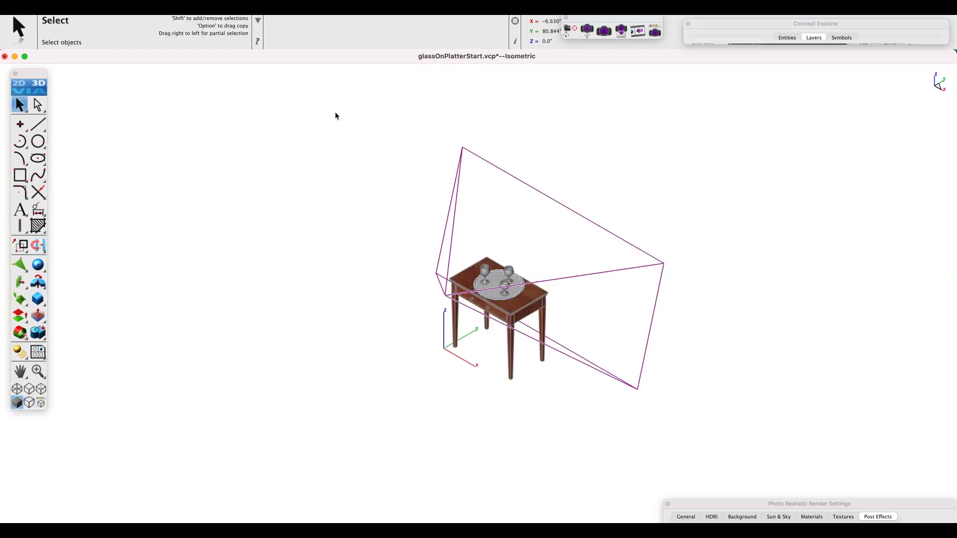
Render the scene through the wall camera, picking the camera from the right side view.
{"action": "key", "text": "super+4"}
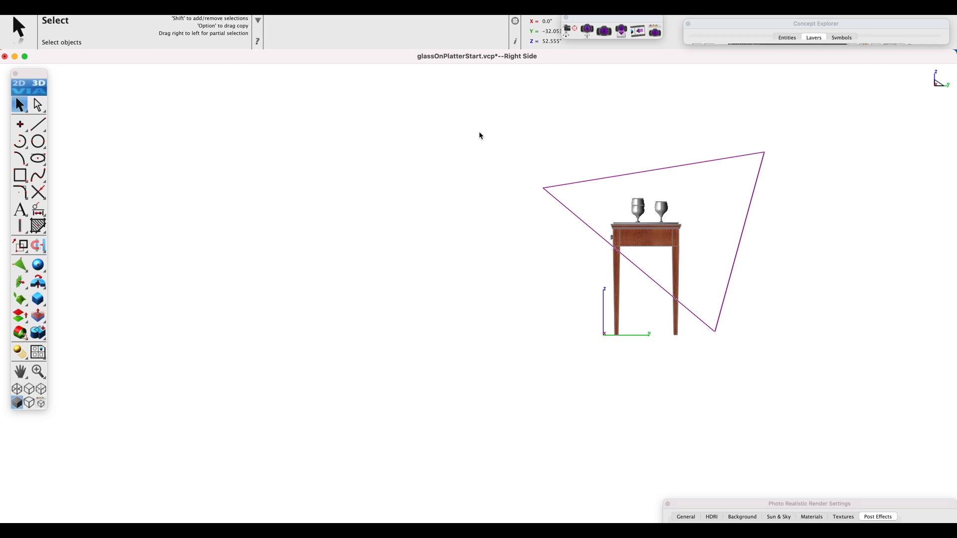
{"action": "left_click", "coordinate": [588, 31]}
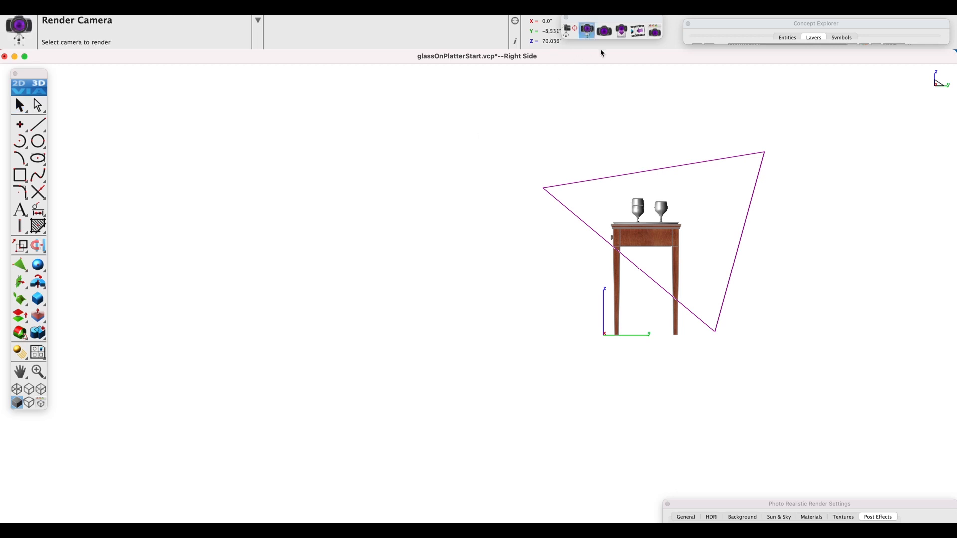
{"action": "left_click", "coordinate": [566, 189]}
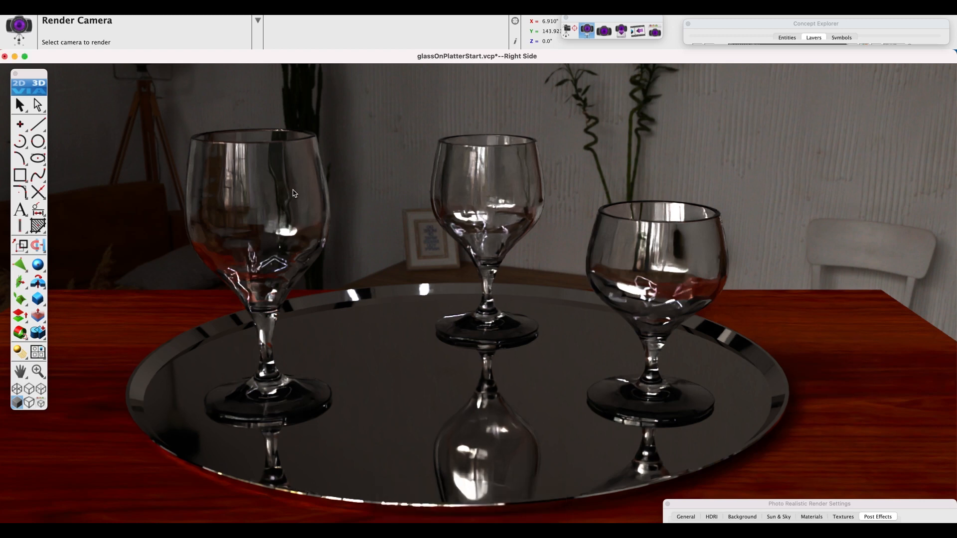
Select the wall camera in the isometric view and inspect the Render to File options without saving an image.
{"action": "key", "text": "super+8"}
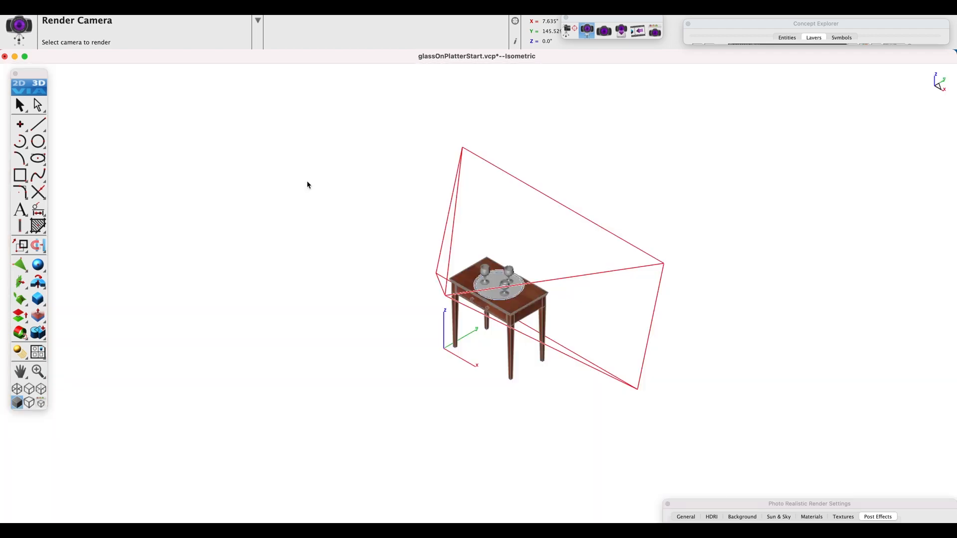
{"action": "key", "text": "super+7"}
{"action": "key", "text": "super+f"}
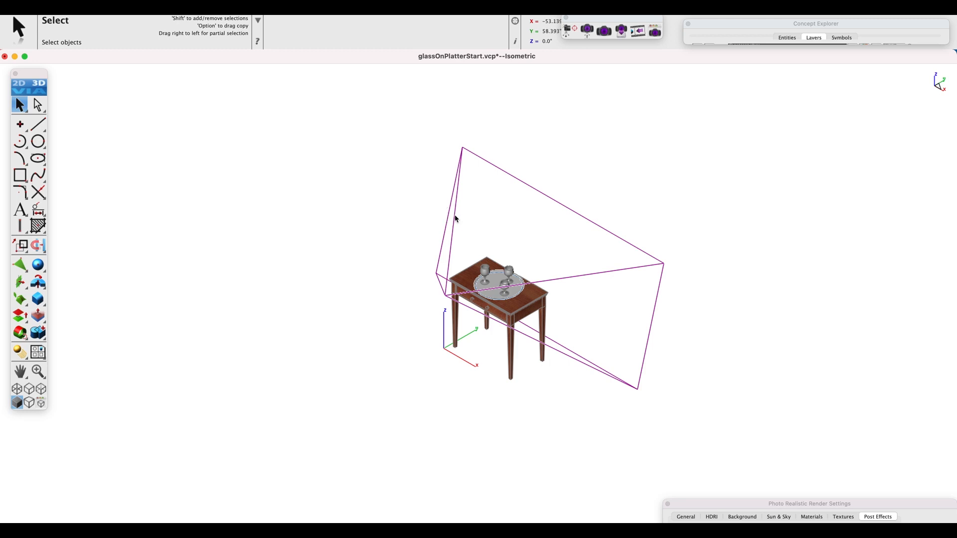
{"action": "left_click", "coordinate": [456, 219]}
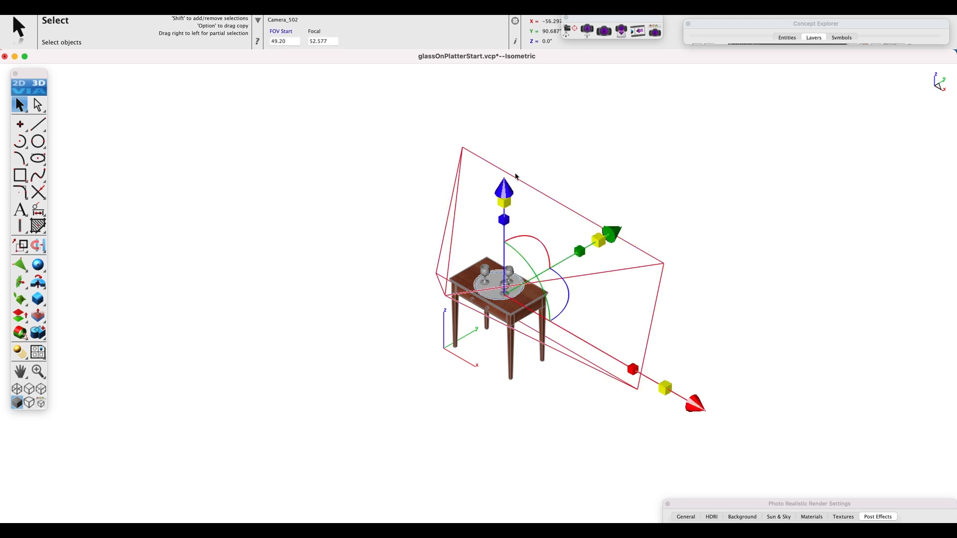
{"action": "left_click", "coordinate": [622, 33]}
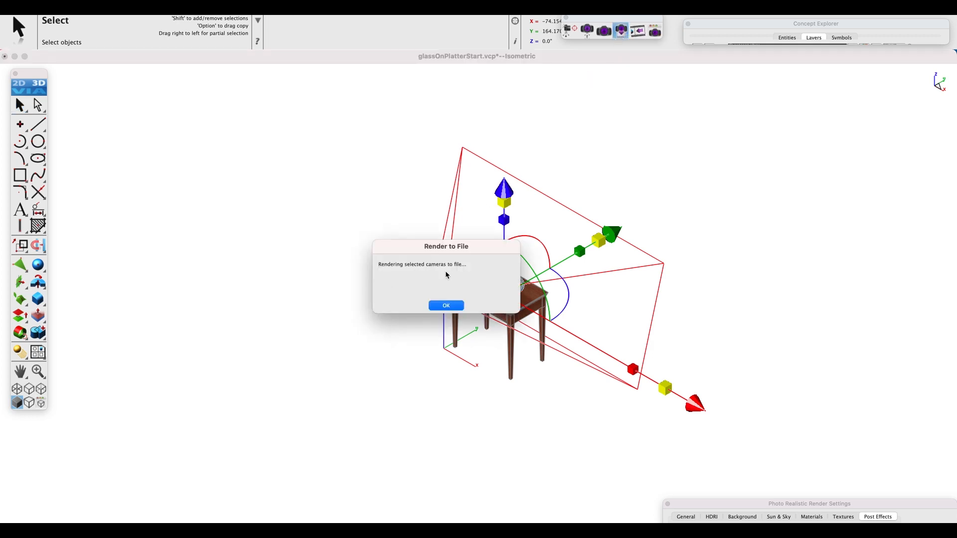
{"action": "left_click", "coordinate": [455, 305]}
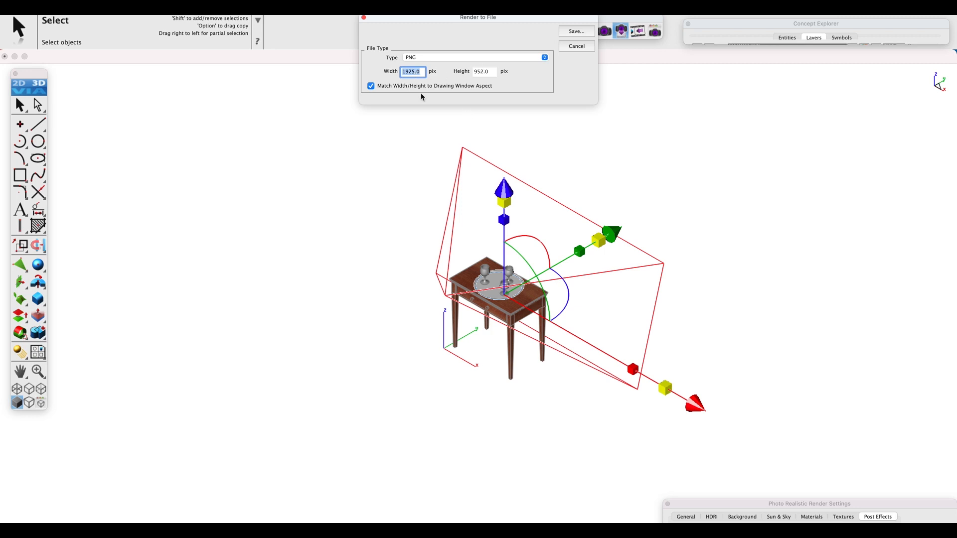
{"action": "left_click", "coordinate": [577, 46]}
Hide ViaCAD 14 and open the V14 Render Tutorial folder on the desktop.
{"action": "left_click", "coordinate": [45, 7]}
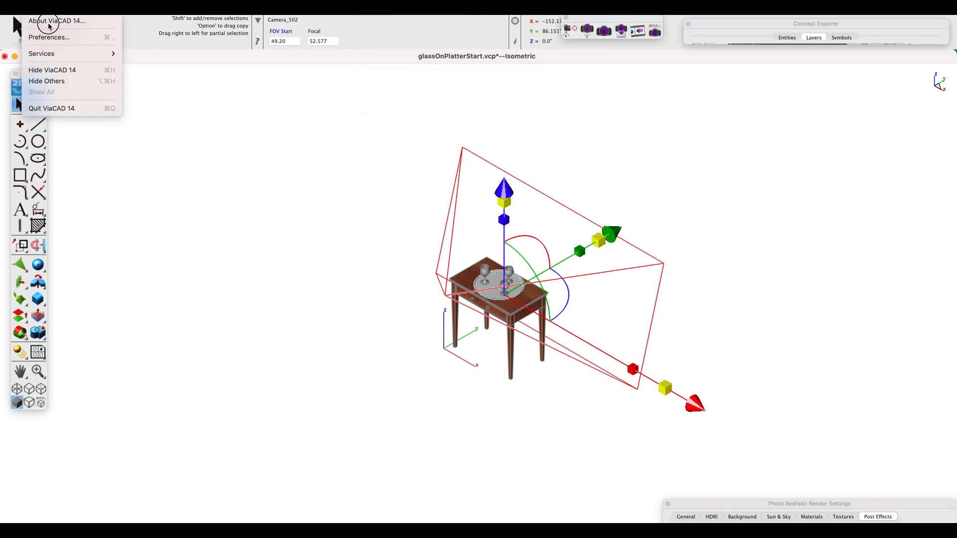
{"action": "left_click", "coordinate": [49, 68]}
{"action": "double_click", "coordinate": [705, 72]}
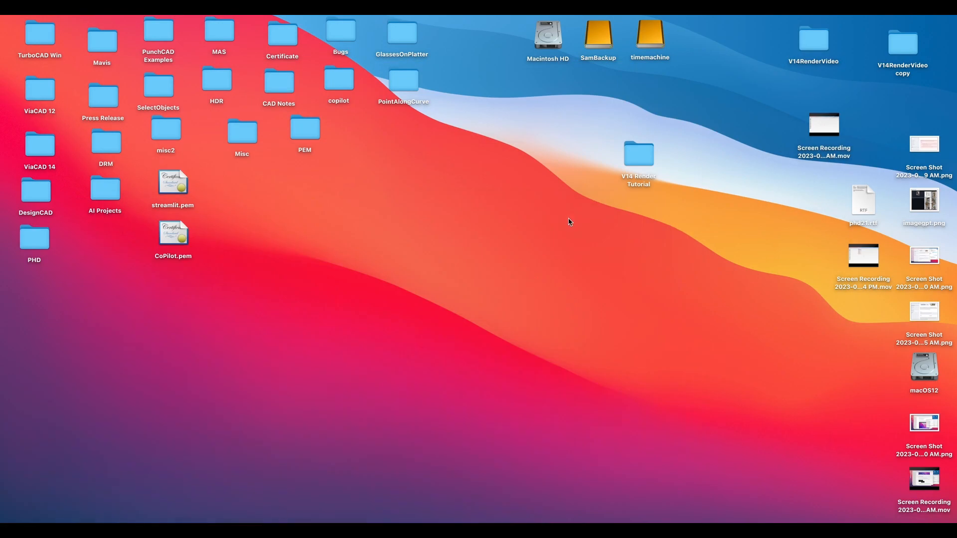
{"action": "double_click", "coordinate": [639, 155]}
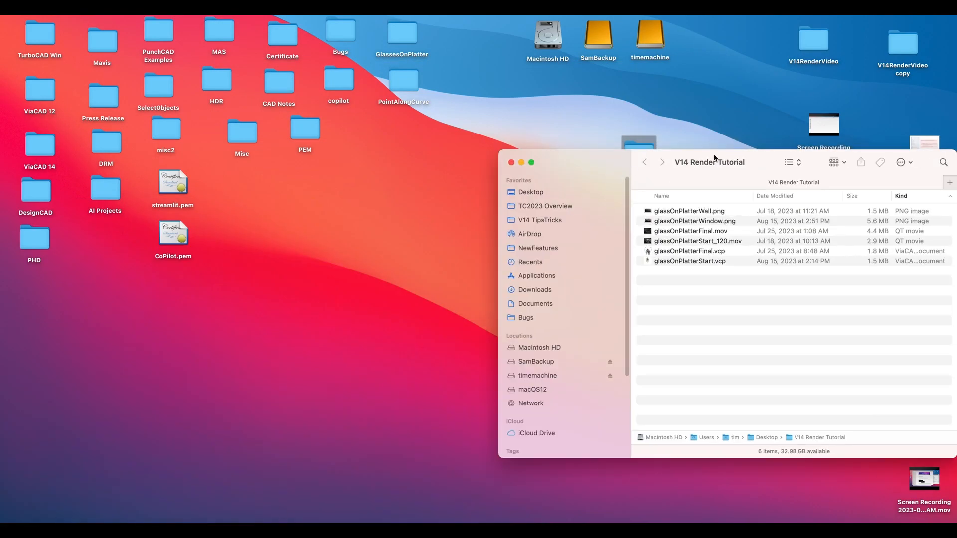
{"action": "left_click_drag", "start_coordinate": [716, 160], "coordinate": [649, 140]}
Open the saved renders glassOnPlatterWall.png and glassOnPlatterWindow.png to view them.
{"action": "left_click", "coordinate": [629, 193]}
{"action": "double_click", "coordinate": [629, 193]}
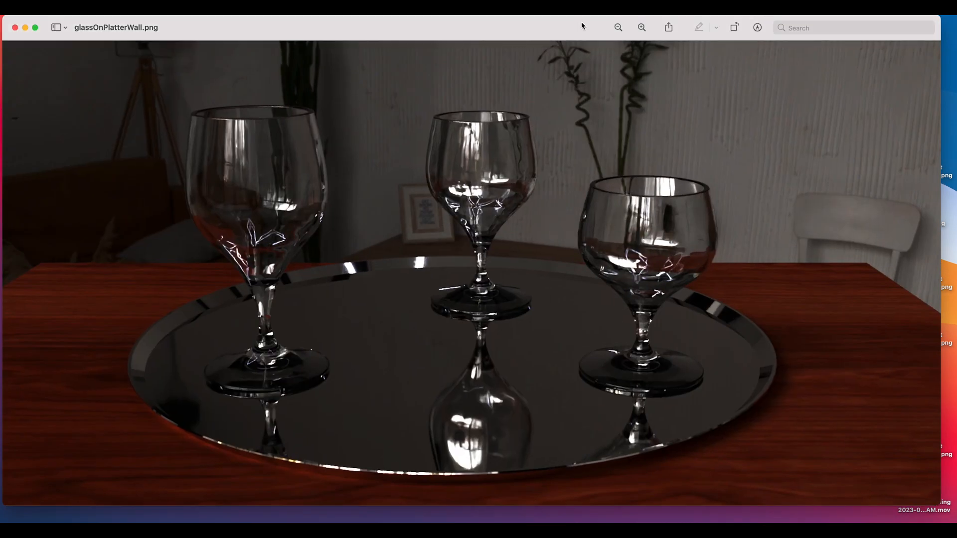
{"action": "left_click_drag", "start_coordinate": [581, 26], "coordinate": [380, 25]}
{"action": "left_click", "coordinate": [752, 137]}
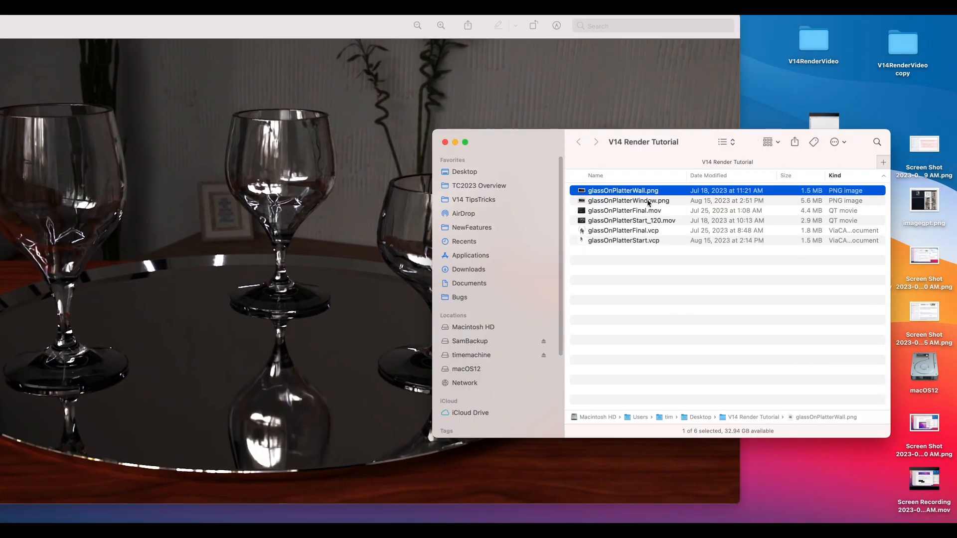
{"action": "double_click", "coordinate": [647, 203]}
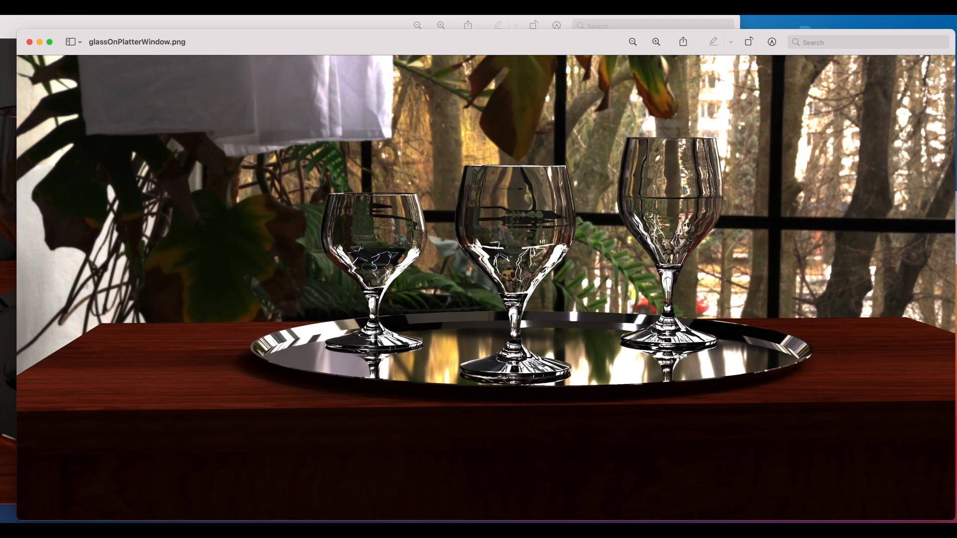
Return to ViaCAD 14, deselect the camera, hide the wall camera layer and make the animation path layer visible.
{"action": "left_click", "coordinate": [795, 517]}
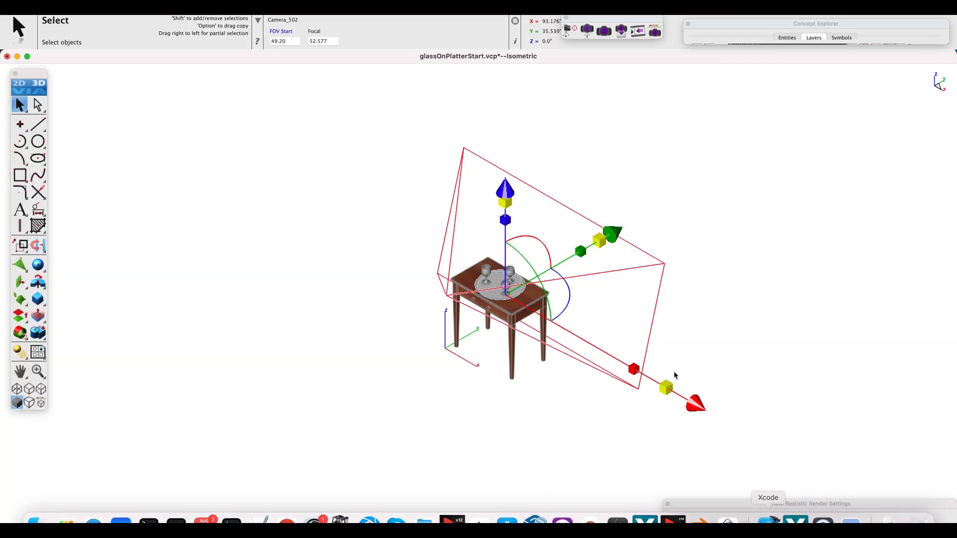
{"action": "left_click", "coordinate": [360, 177]}
{"action": "key", "text": "super+3"}
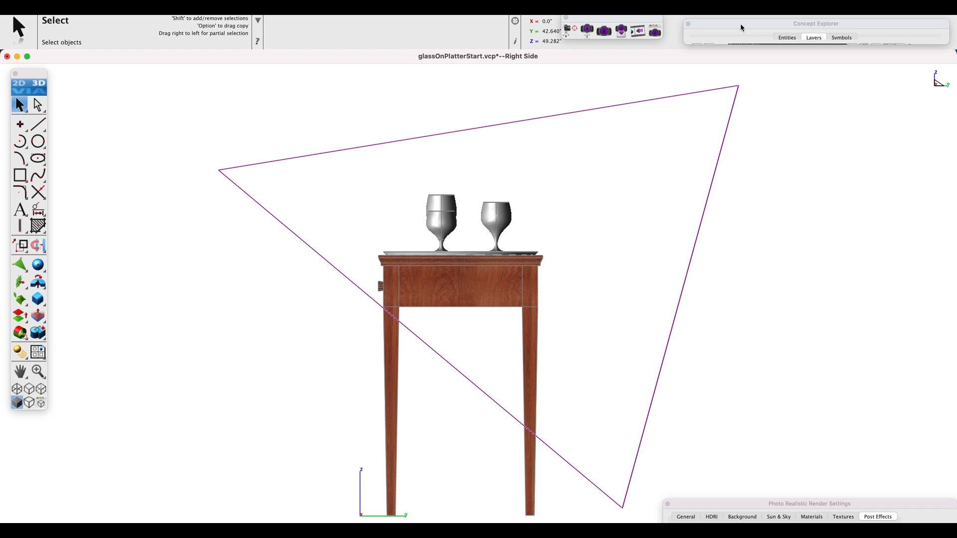
{"action": "left_click", "coordinate": [748, 36]}
{"action": "left_click", "coordinate": [709, 158]}
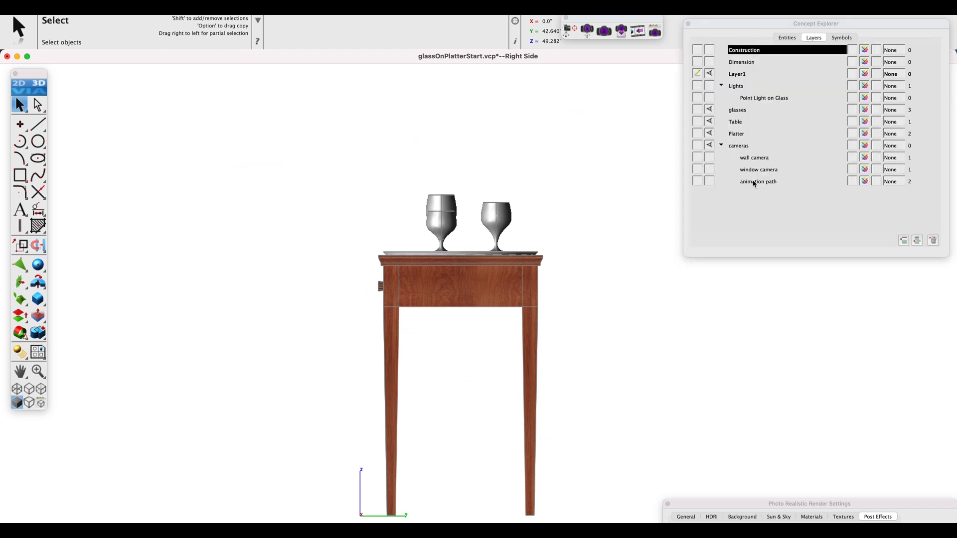
{"action": "left_click", "coordinate": [709, 181]}
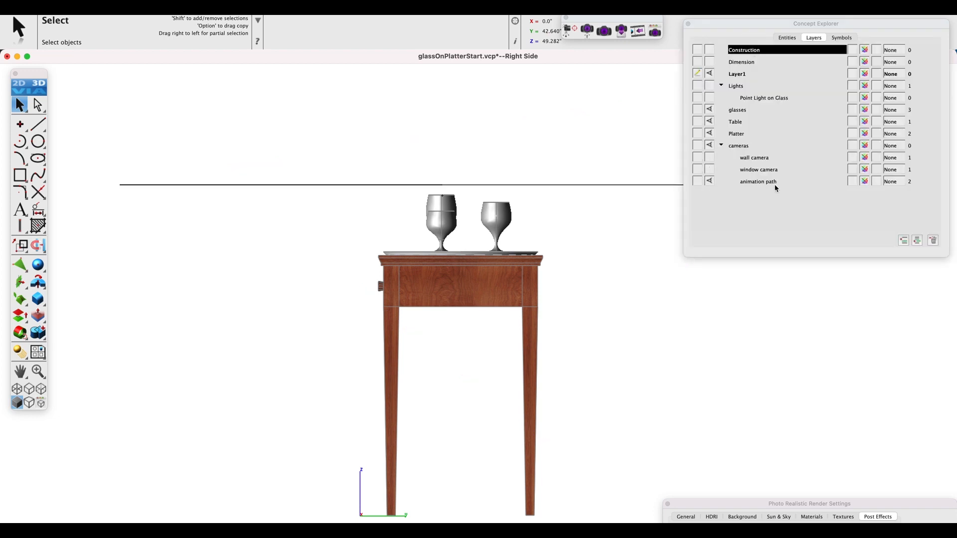
Switch the model to the isometric view and display the Animation tools.
{"action": "key", "text": "super+7"}
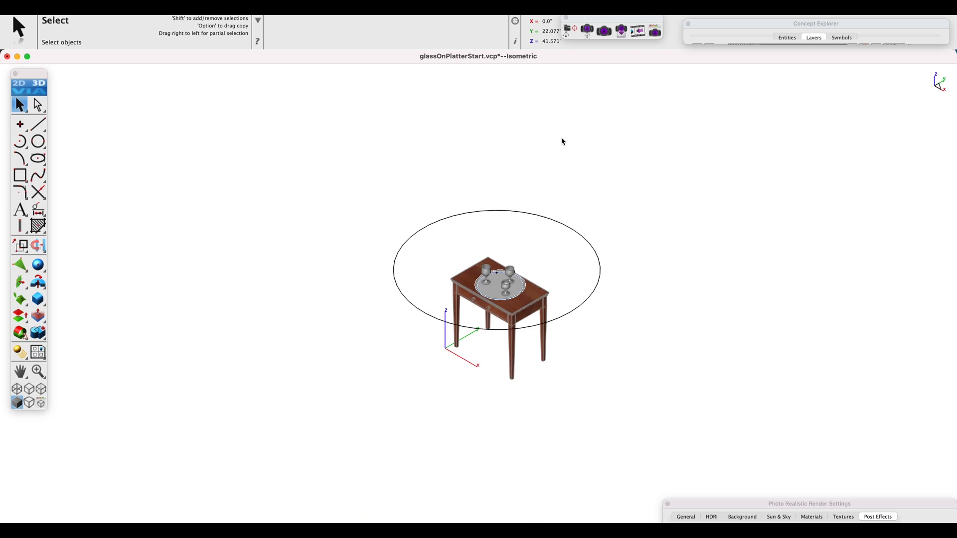
{"action": "scroll", "coordinate": [541, 229], "scroll_direction": "up", "scroll_amount": 1}
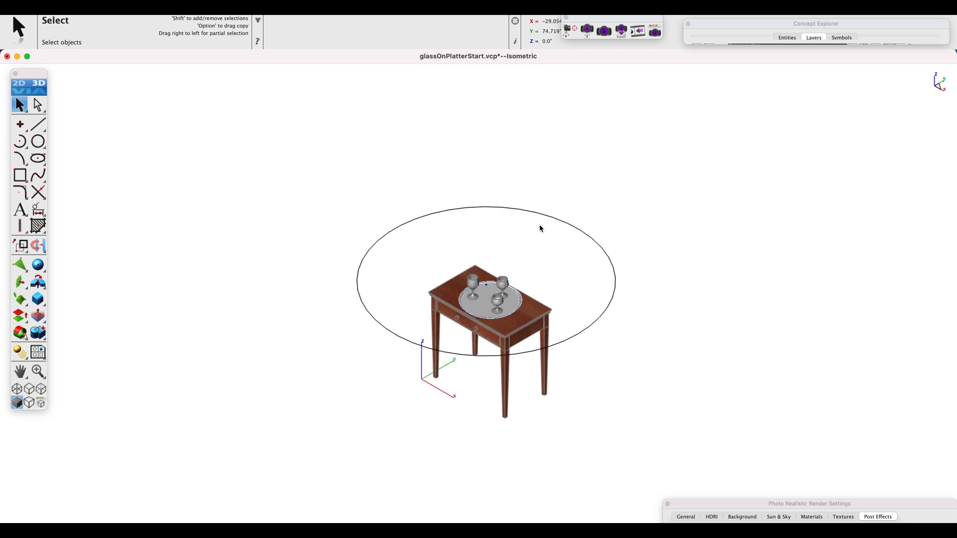
{"action": "scroll", "coordinate": [502, 317], "scroll_direction": "up", "scroll_amount": 1}
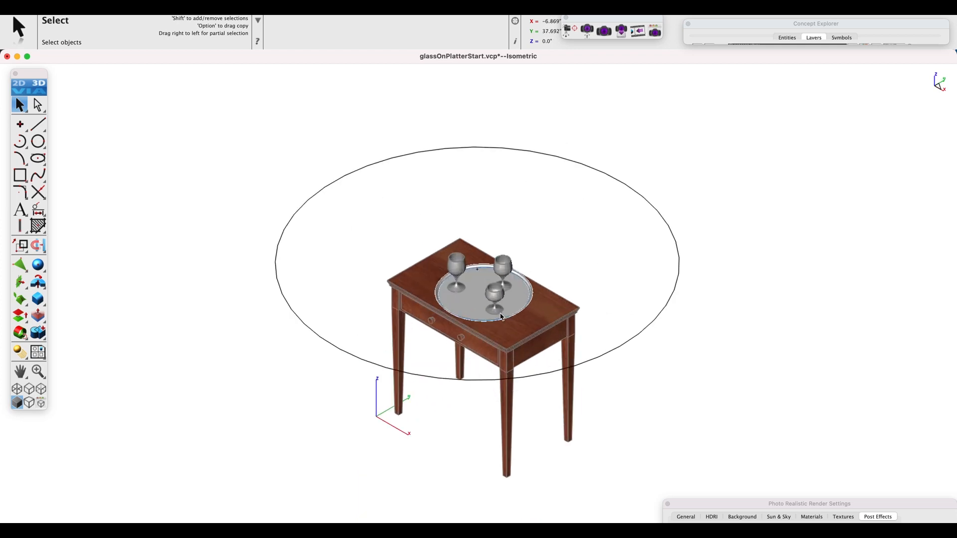
{"action": "scroll", "coordinate": [463, 303], "scroll_direction": "up", "scroll_amount": 2}
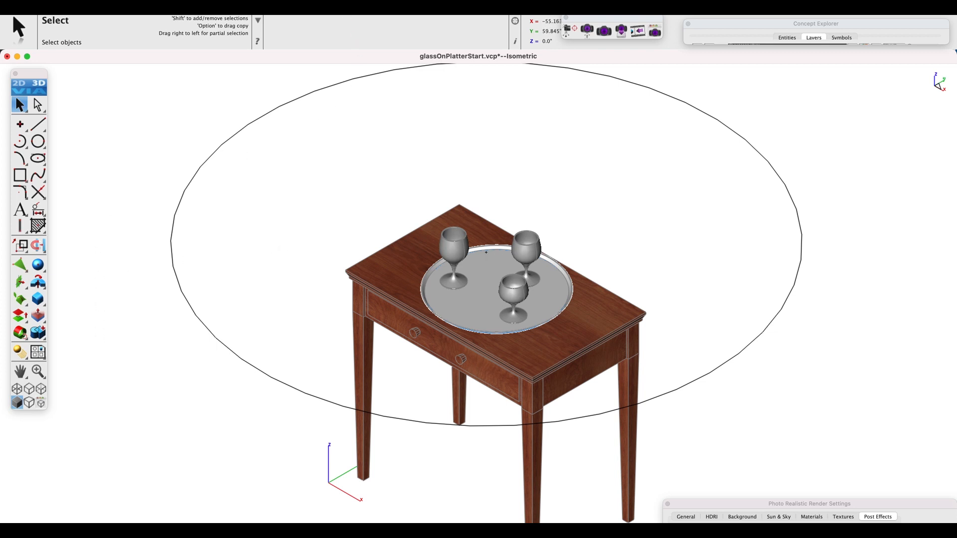
{"action": "left_click", "coordinate": [315, 7]}
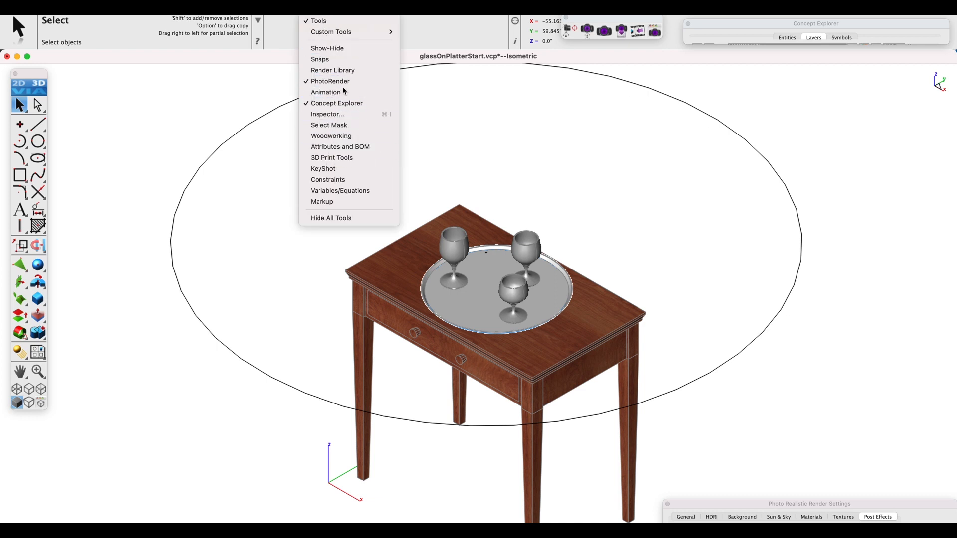
{"action": "left_click", "coordinate": [330, 92]}
Set up a Fly By movie along the large circle, aimed at the point above the platter, with FOV 40 and 240 frames, without saving it.
{"action": "left_click", "coordinate": [75, 70]}
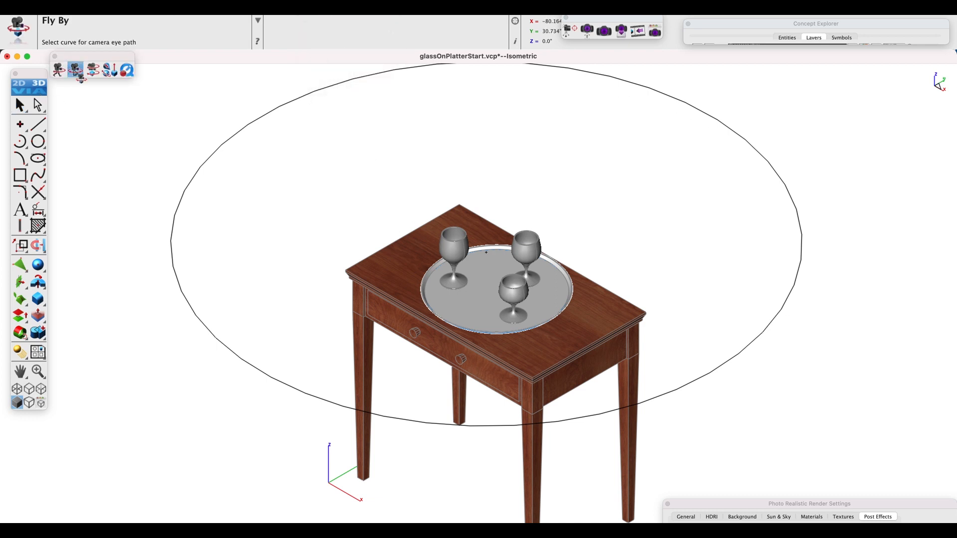
{"action": "left_click", "coordinate": [183, 219]}
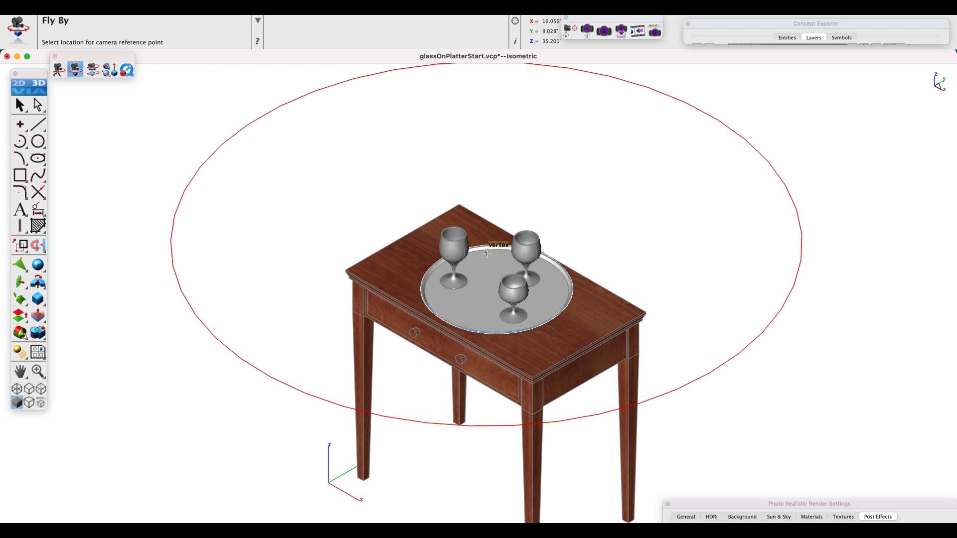
{"action": "left_click", "coordinate": [487, 253]}
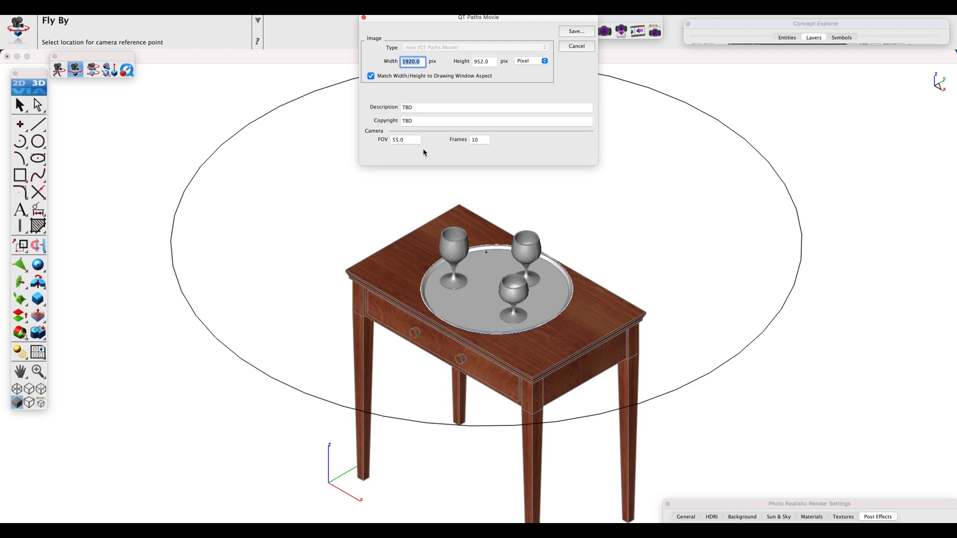
{"action": "double_click", "coordinate": [408, 140]}
{"action": "type", "text": "40"}
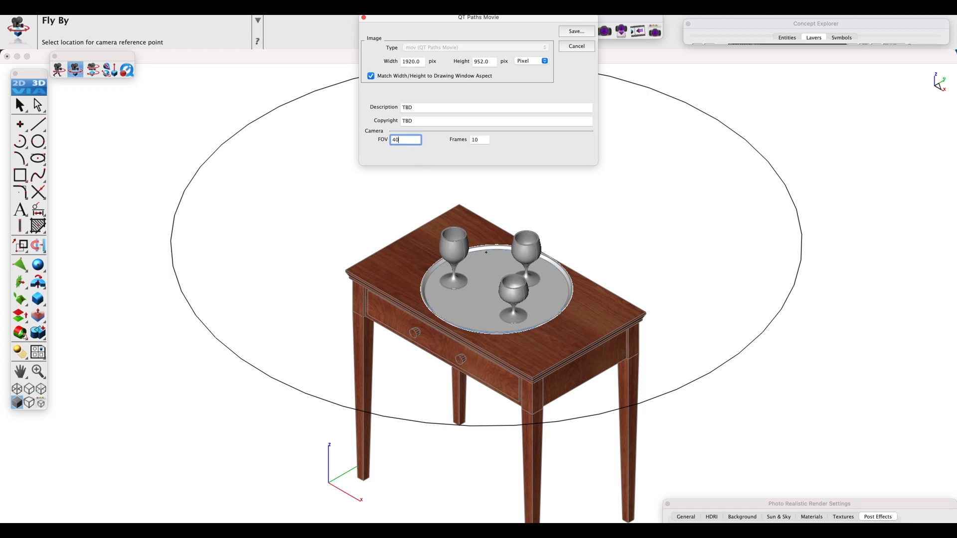
{"action": "key", "text": "Tab"}
{"action": "type", "text": "240"}
{"action": "left_click", "coordinate": [576, 45]}
Hide ViaCAD 14 and the rendered images, and open the movie glassOnPlatterStart_120.mov.
{"action": "left_click", "coordinate": [49, 10]}
{"action": "left_click", "coordinate": [60, 79]}
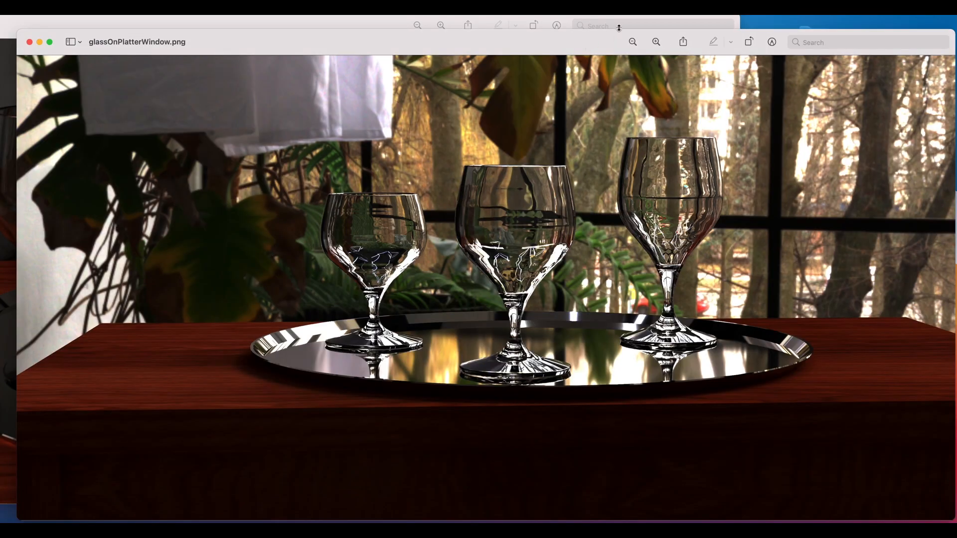
{"action": "left_click", "coordinate": [38, 10]}
{"action": "left_click", "coordinate": [56, 70]}
{"action": "double_click", "coordinate": [638, 222]}
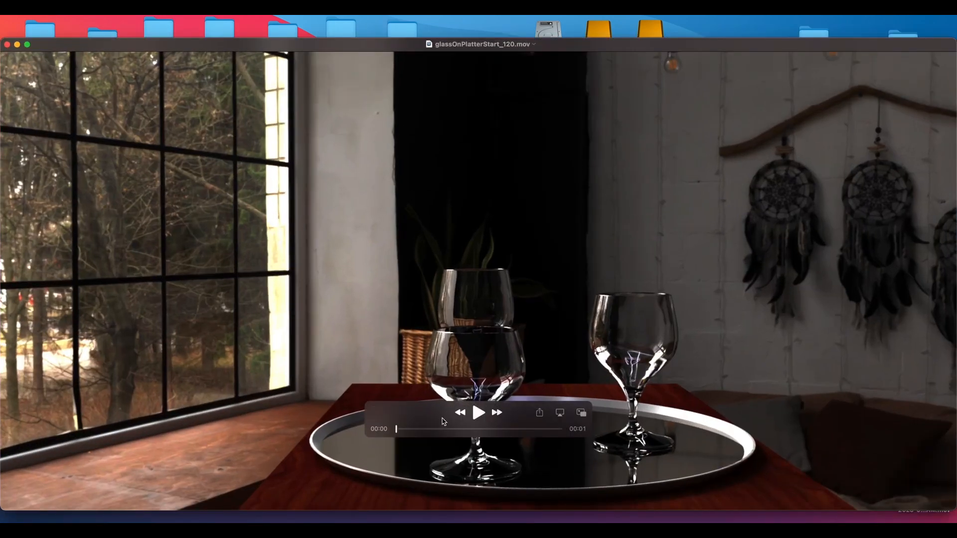
Play the fly-by movie from its beginning and return to ViaCAD 14.
{"action": "mouse_move", "coordinate": [399, 435]}
{"action": "left_mouse_down"}
{"action": "mouse_move", "coordinate": [555, 437]}
{"action": "mouse_move", "coordinate": [398, 434]}
{"action": "left_mouse_up"}
{"action": "left_click", "coordinate": [478, 412]}
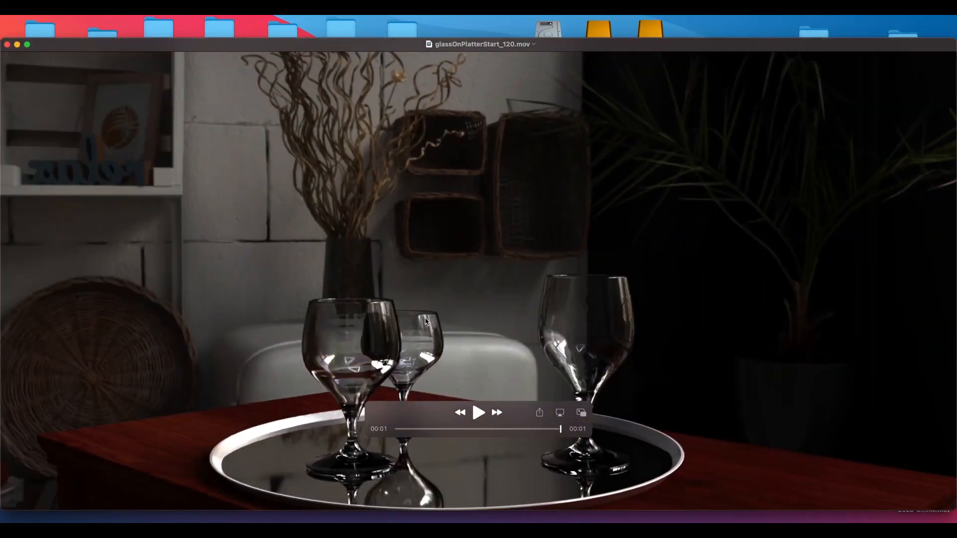
{"action": "mouse_move", "coordinate": [369, 521]}
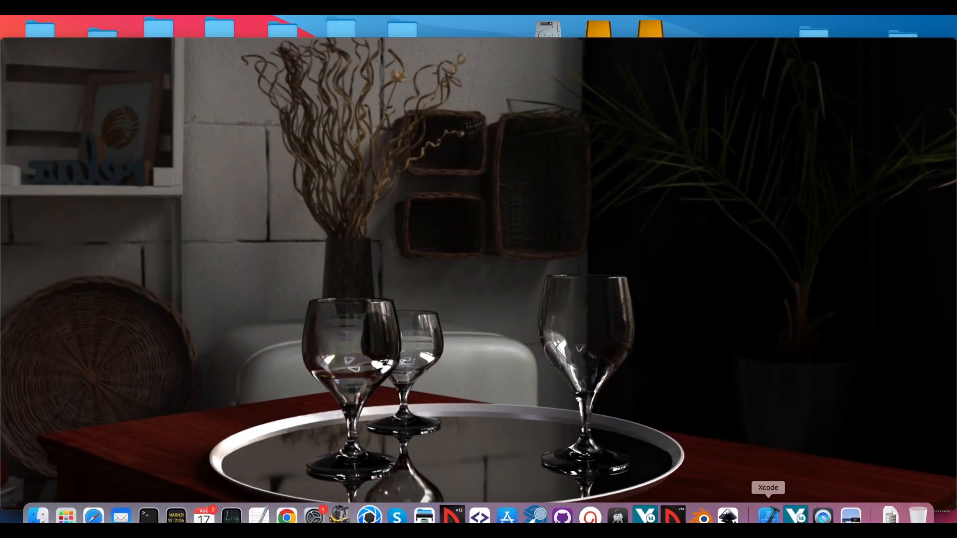
{"action": "left_click", "coordinate": [796, 516]}
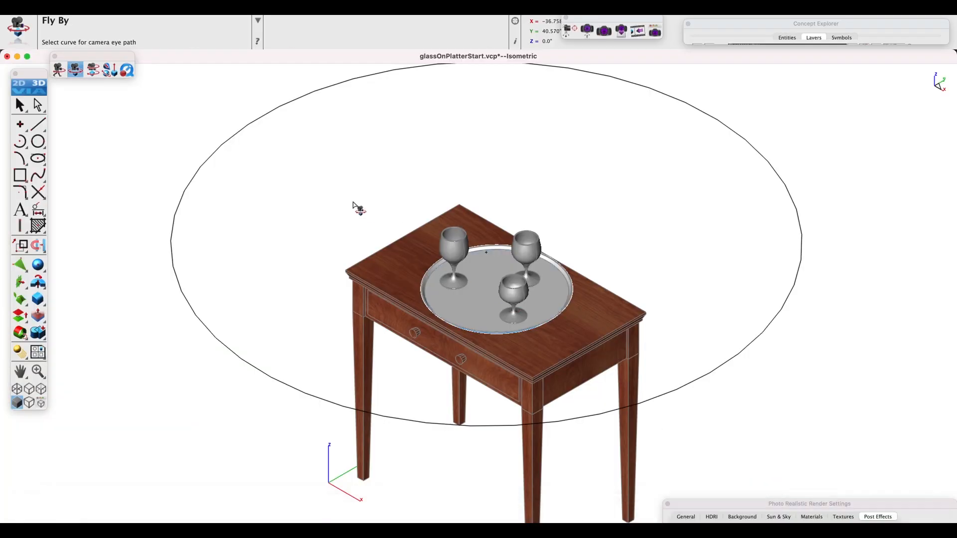